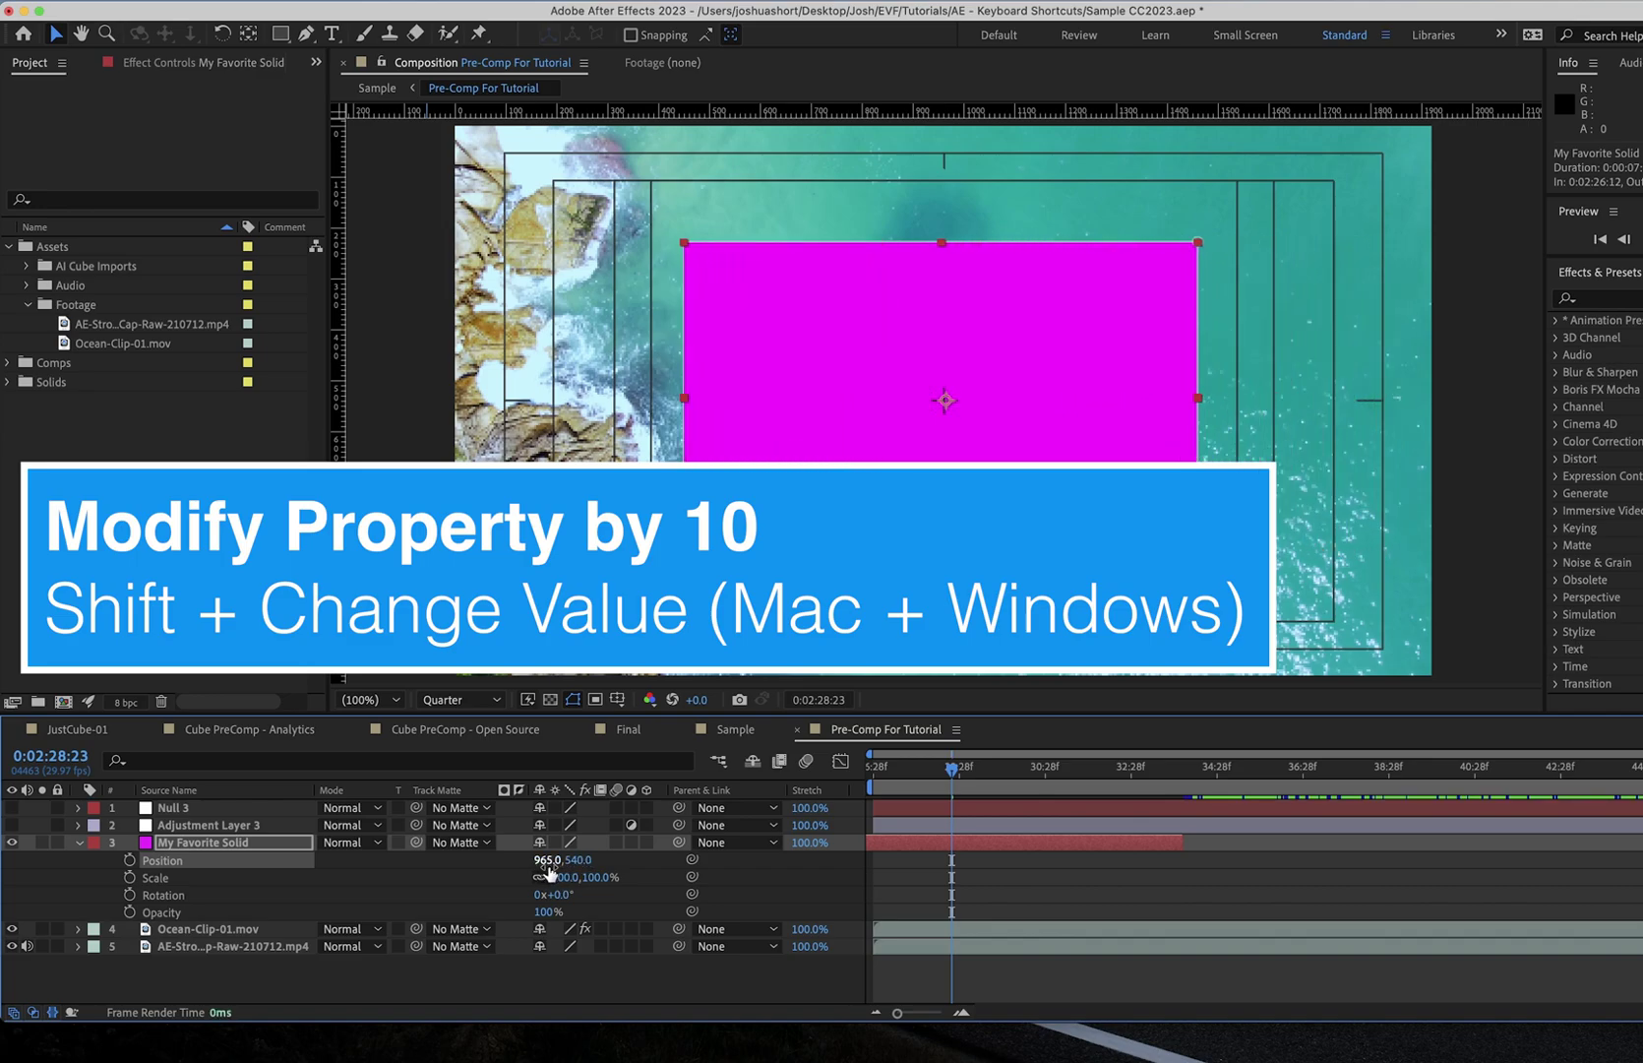
Step: Shift My Favorite Solid's X position in increments of ten, down to 936 and back up to 996
left_click(547, 860)
key("Up")
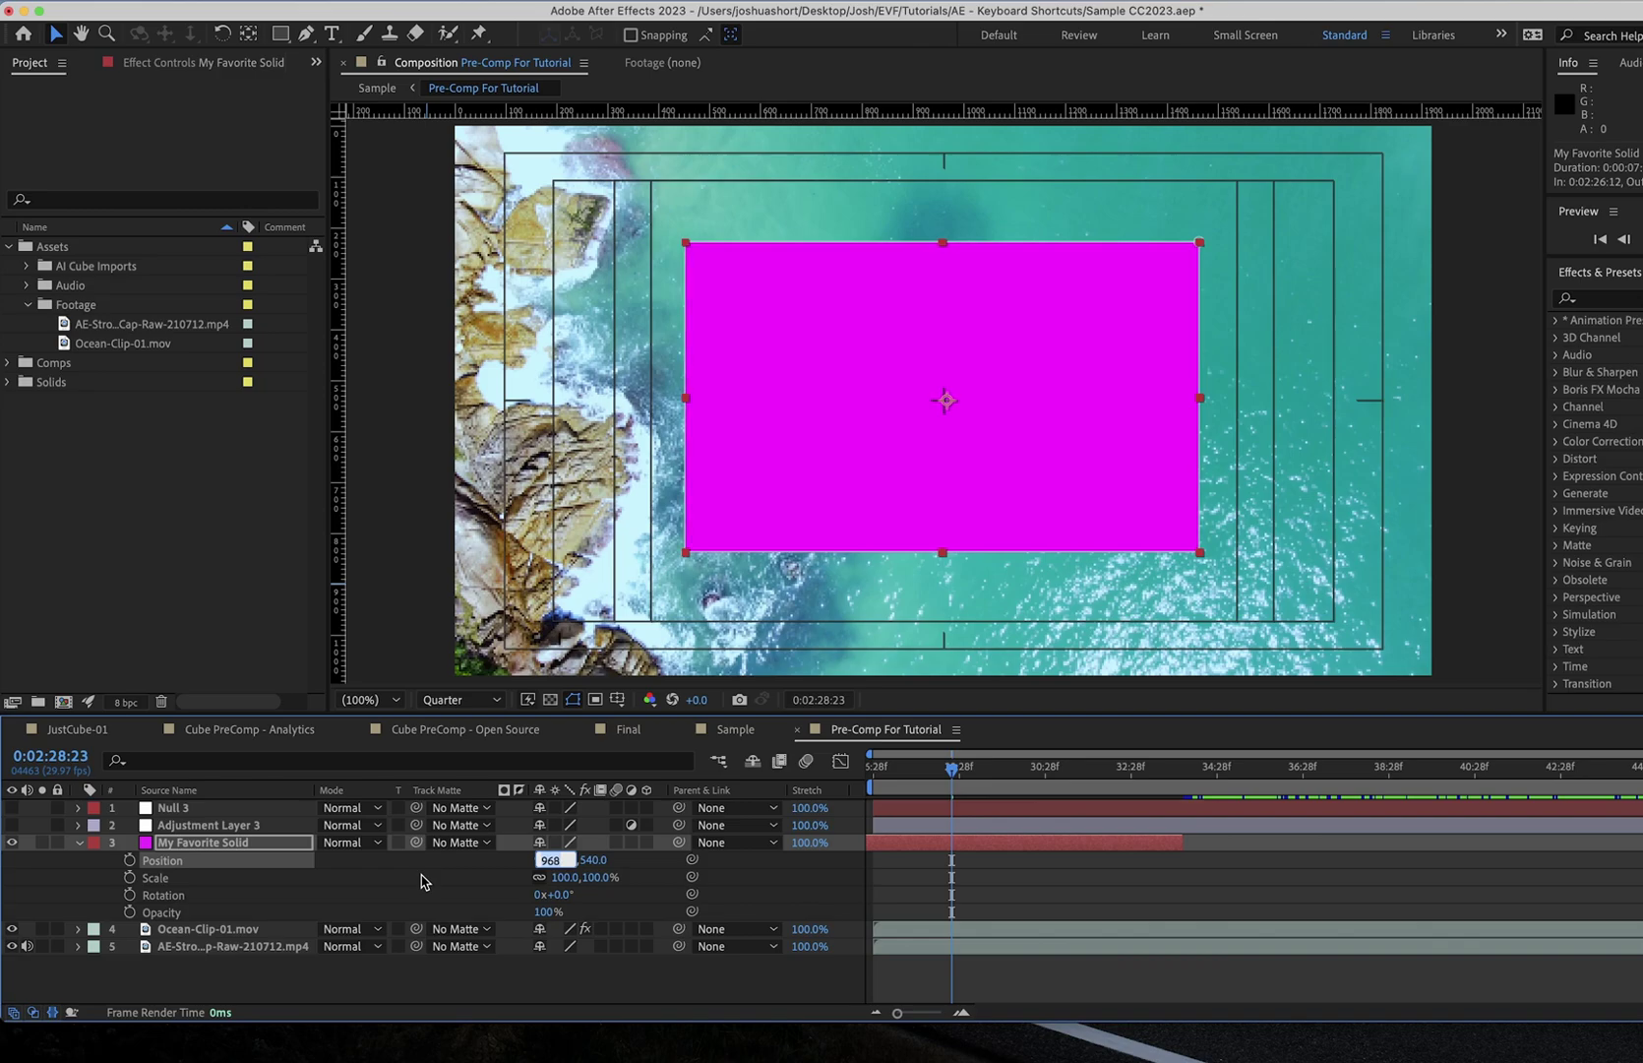
key("shift+Down")
key("shift+Down")
key("shift+Down")
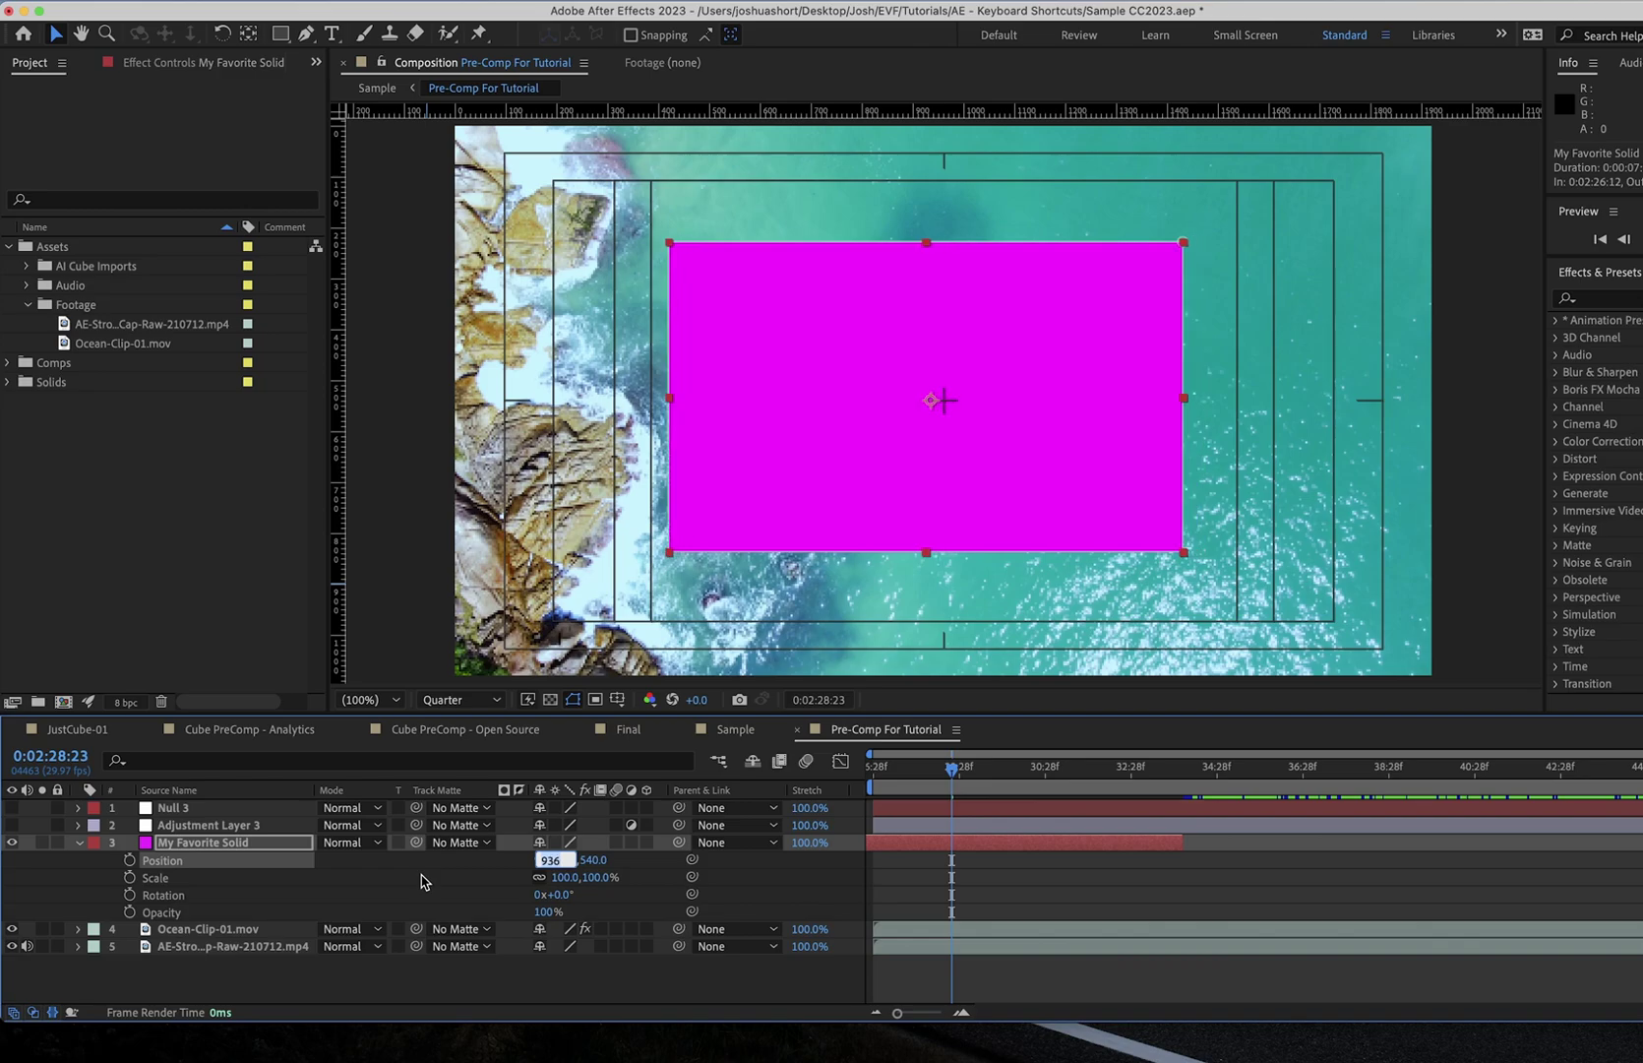
key("shift+Up")
key("shift+Up")
key("shift+Up")
key("shift+Up")
key("shift+Up")
key("shift+Up")
key("shift+Up")
key("shift+Up")
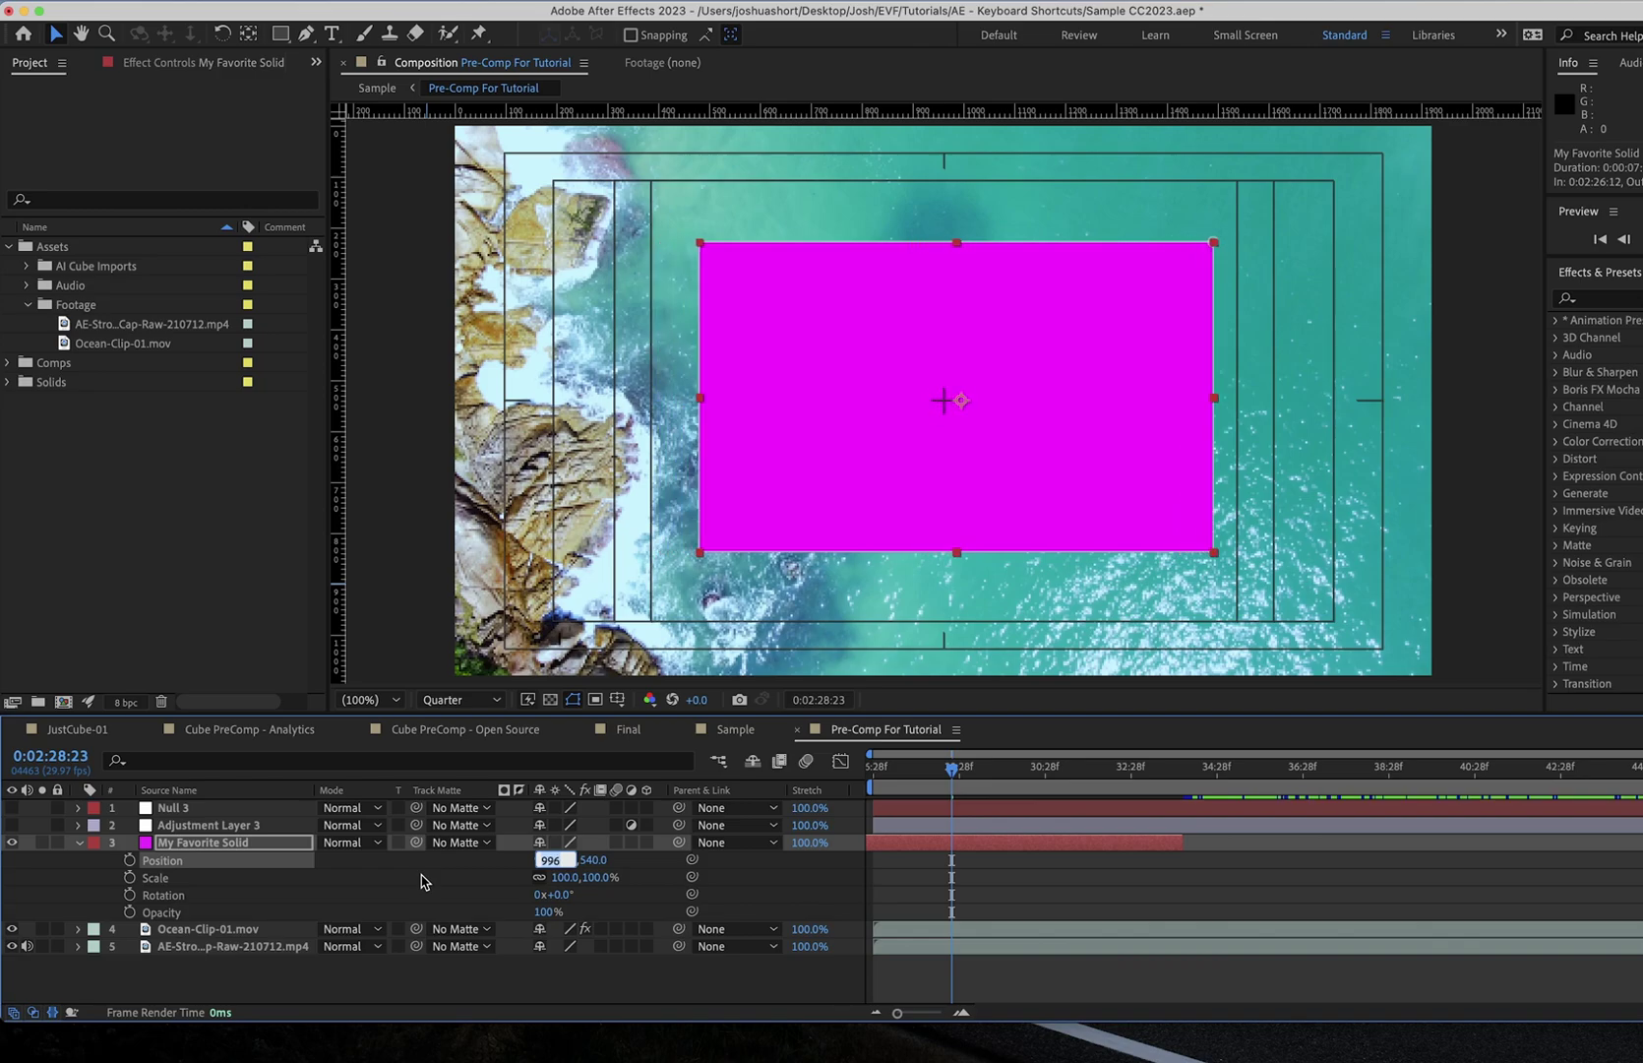
Step: Lower the solid's X position to 976 in increments of ten and fine-tune it to 987.8 in tenths
key("shift+Down")
key("shift+Down")
key("shift+Down")
key("shift+Down")
key("Return")
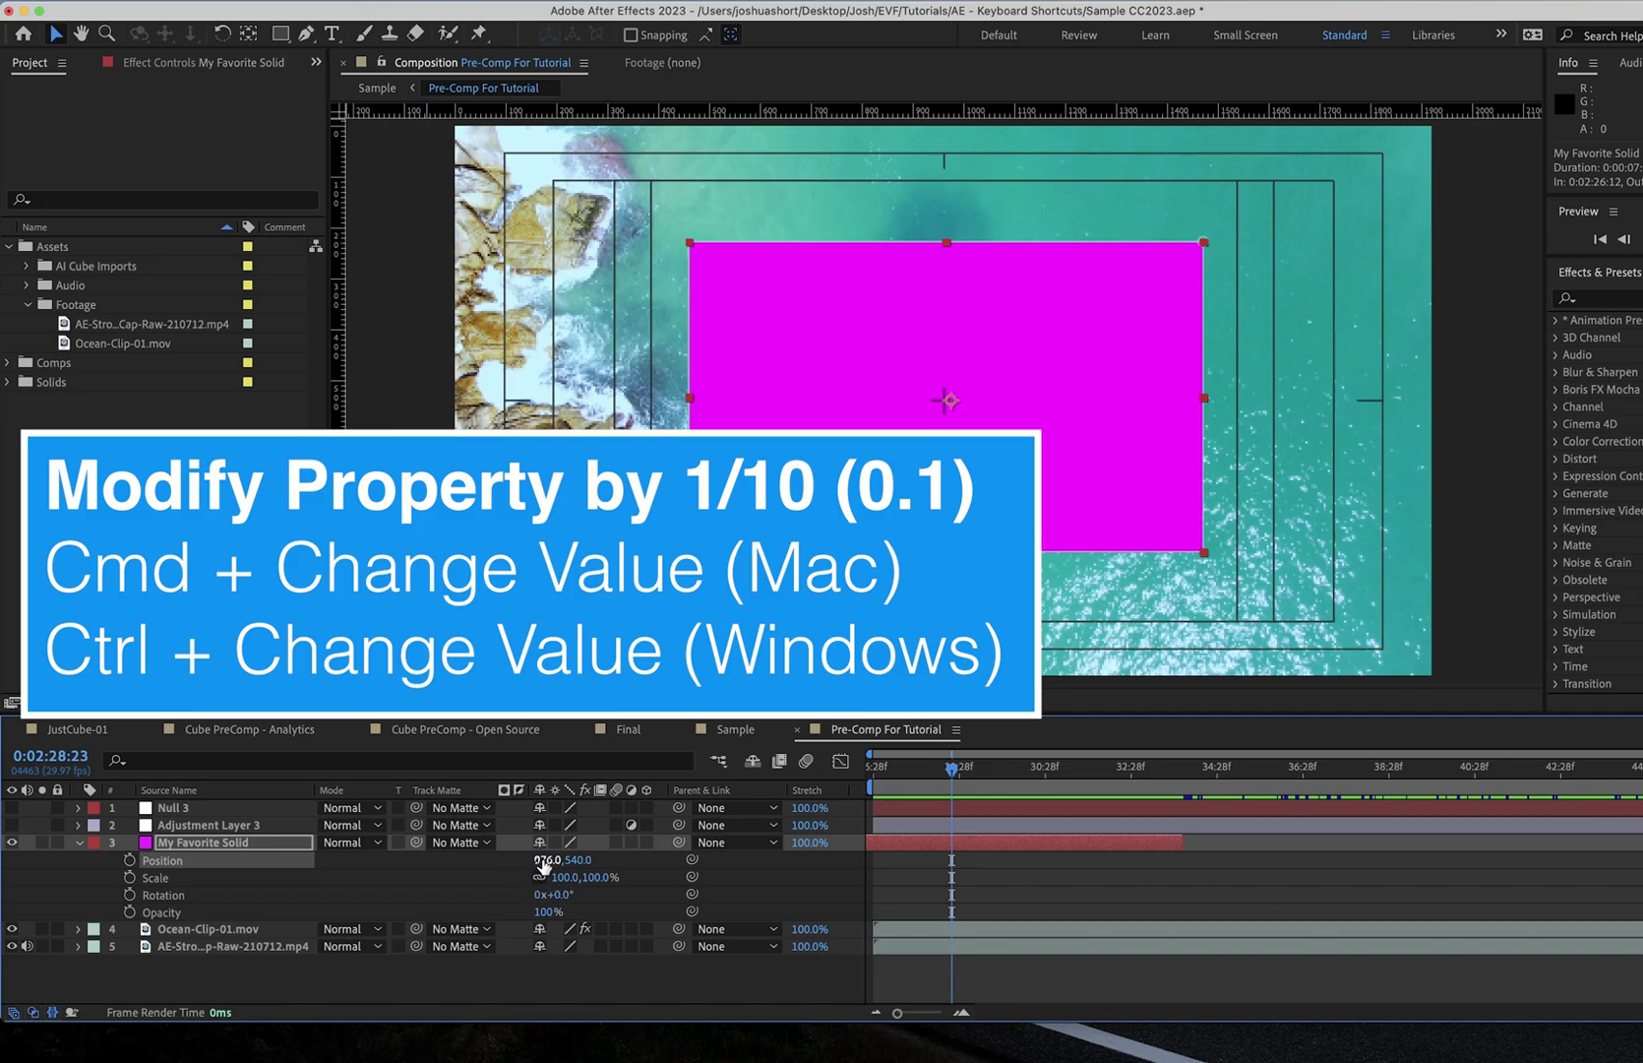
left_click_drag(542, 859, 673, 874)
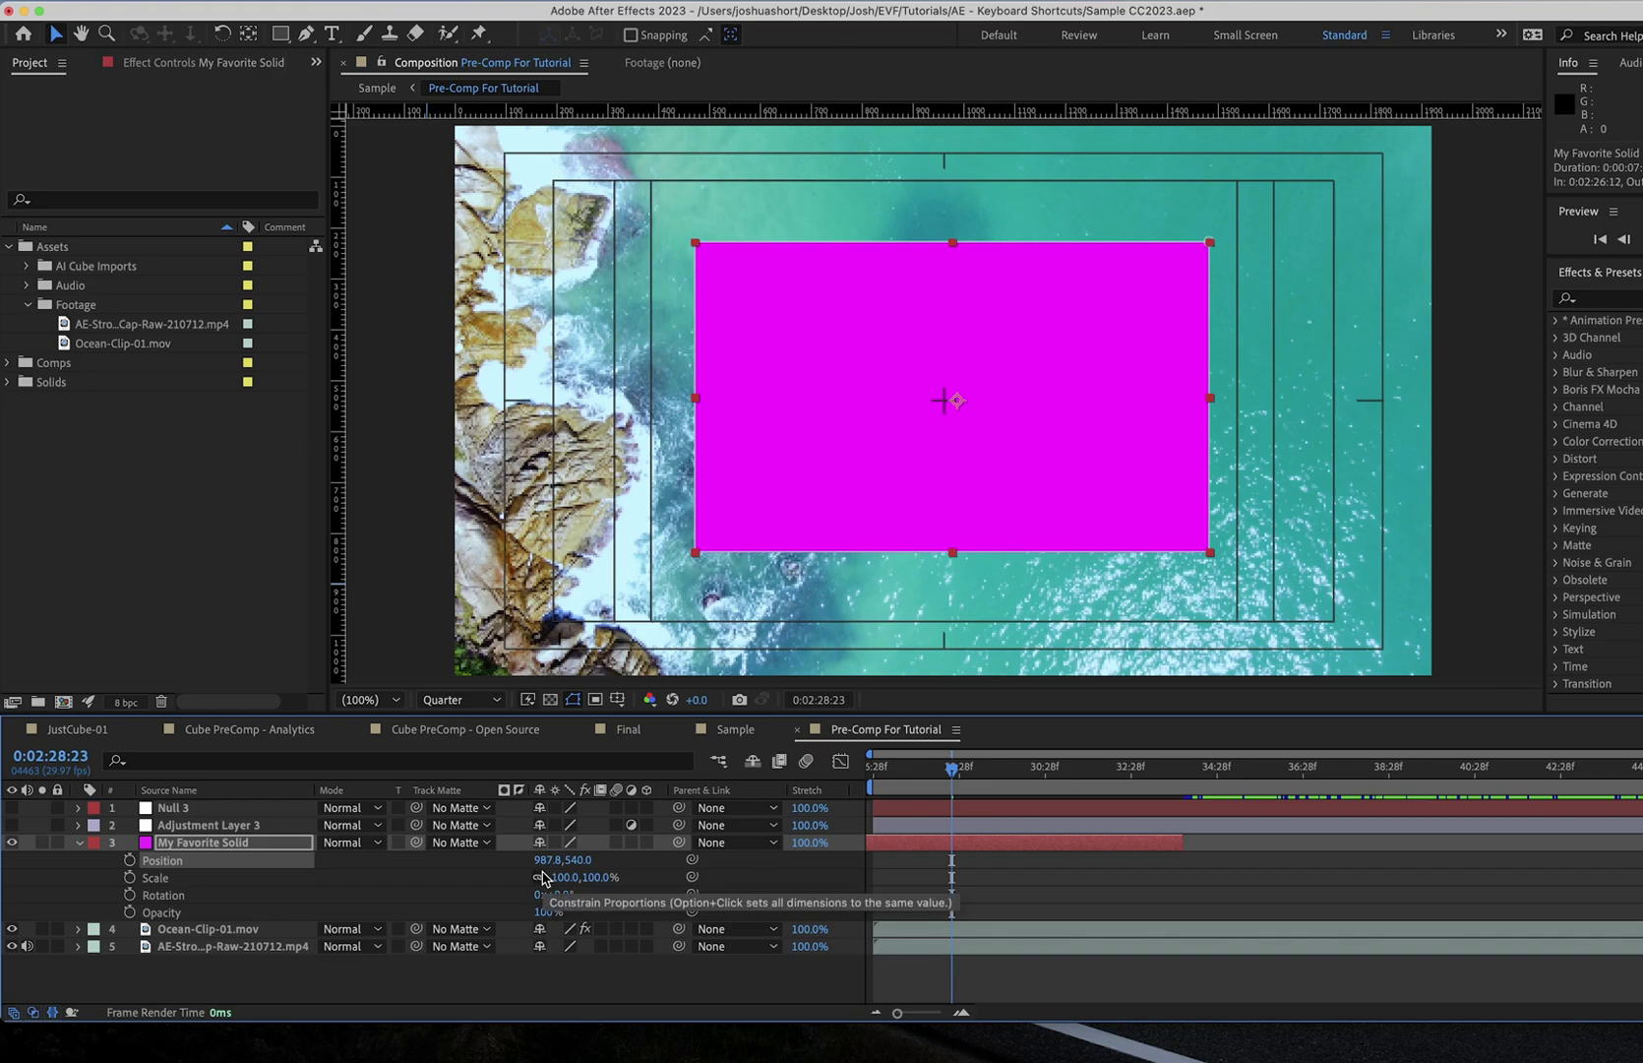
Step: Set the opacity of the My Favorite Solid layer to 80% through the opacity dialog
left_click(202, 846)
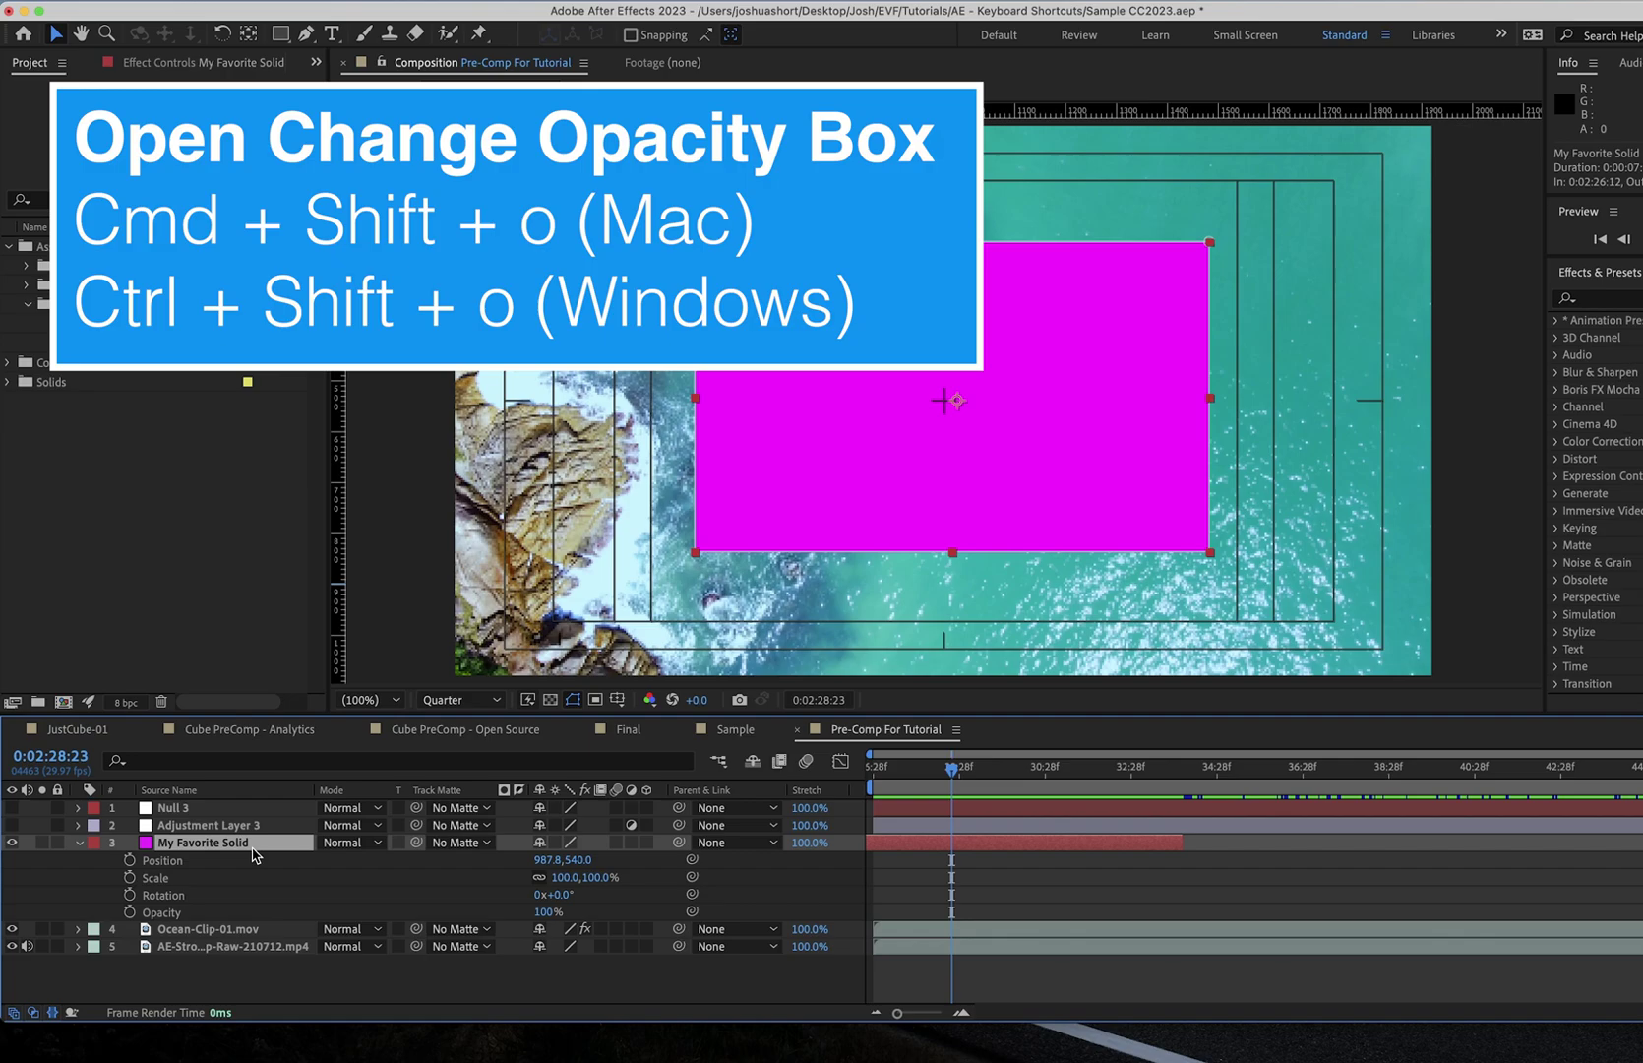
key("super+shift+o")
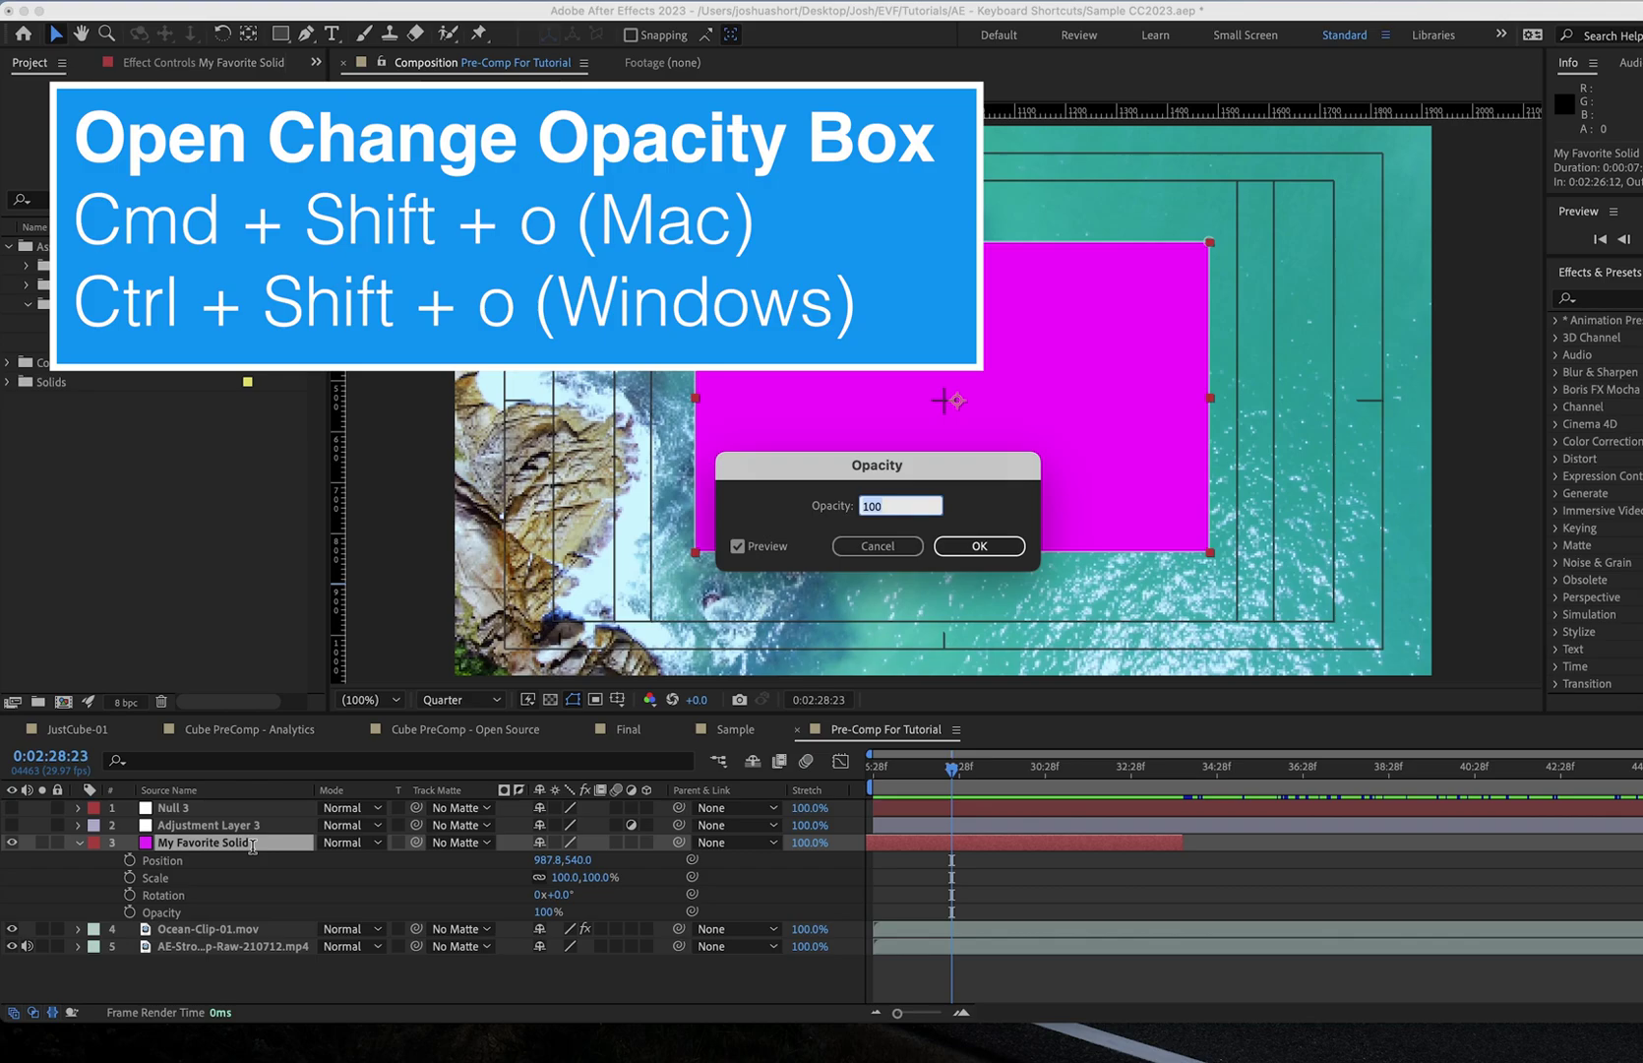
type("80")
key("Return")
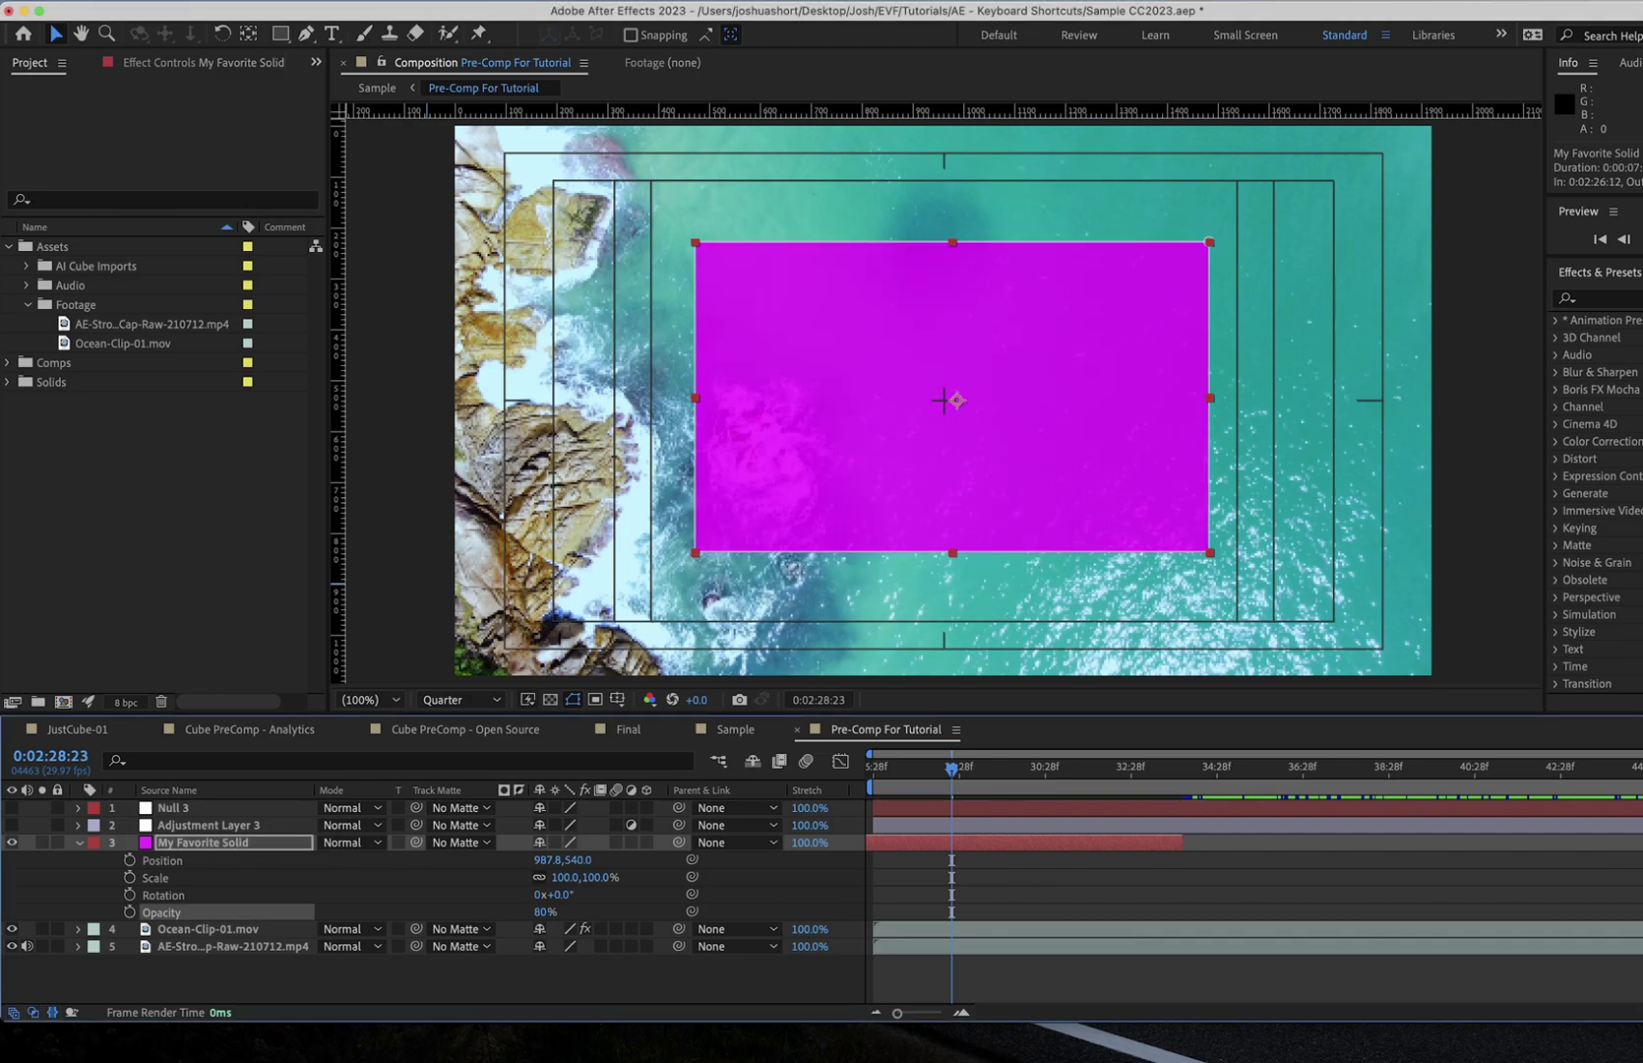
Step: Set the opacity of My Favorite Solid back to 100%
left_click(543, 912)
type("100")
key("Return")
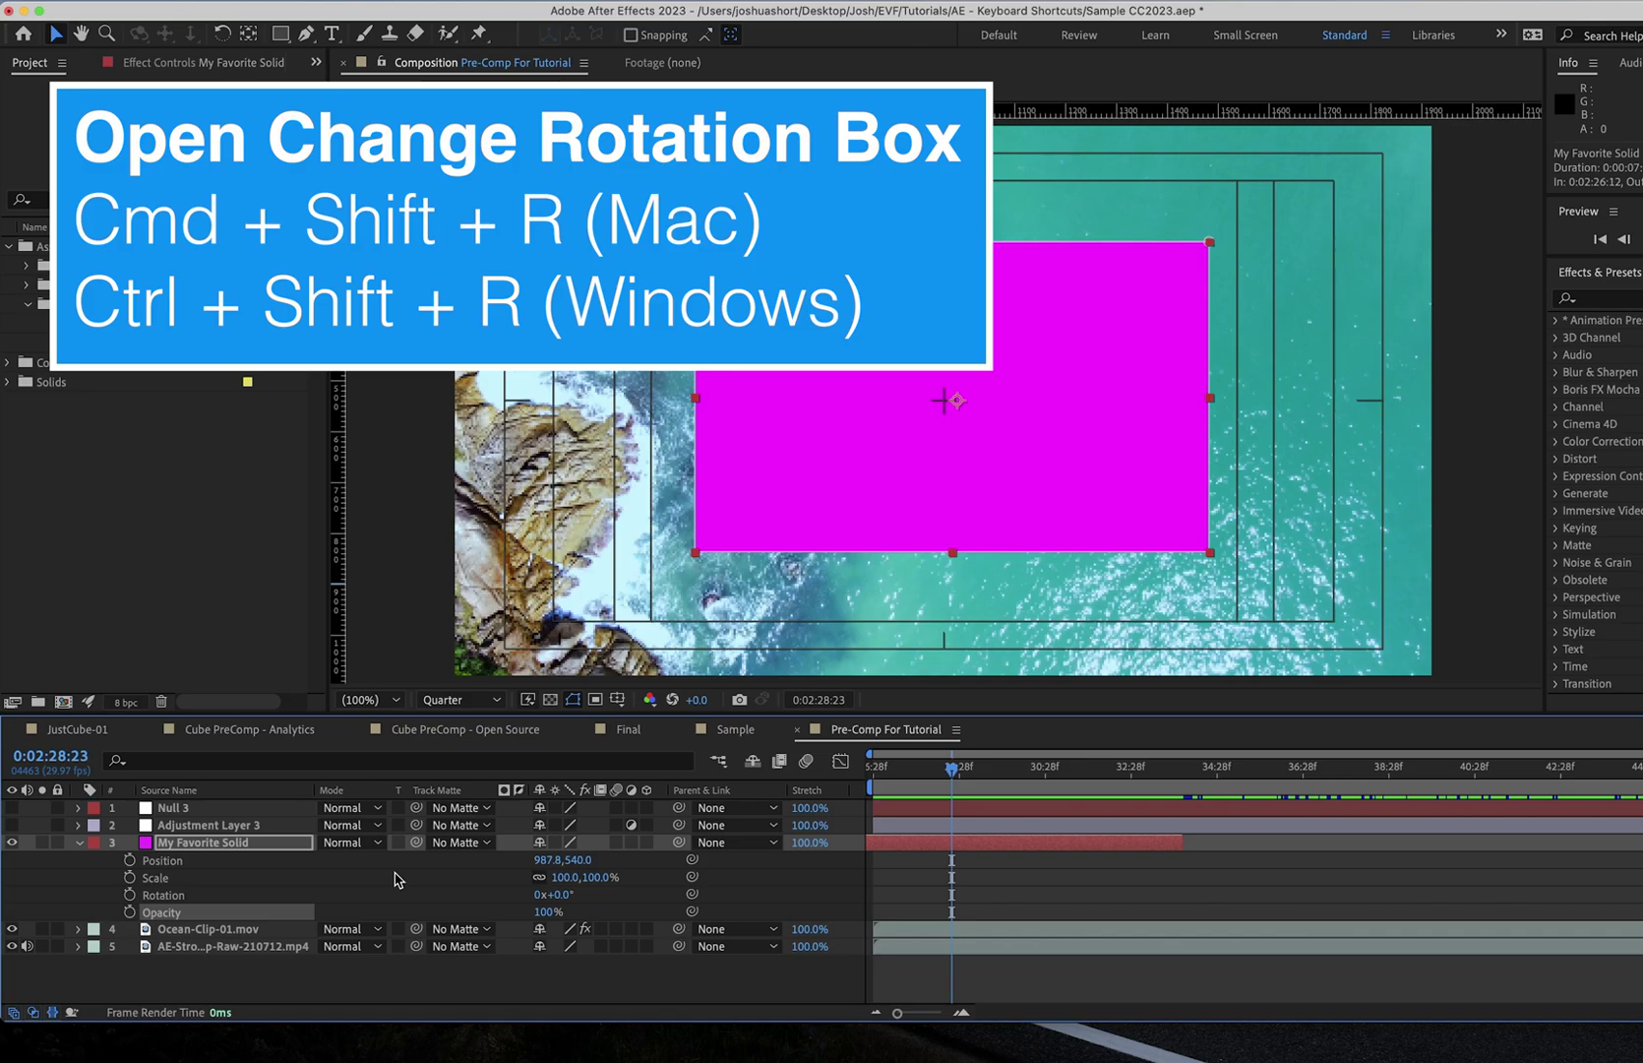
Step: Rotate My Favorite Solid 90 degrees through the rotation dialog and undo that rotation
key("super+shift+r")
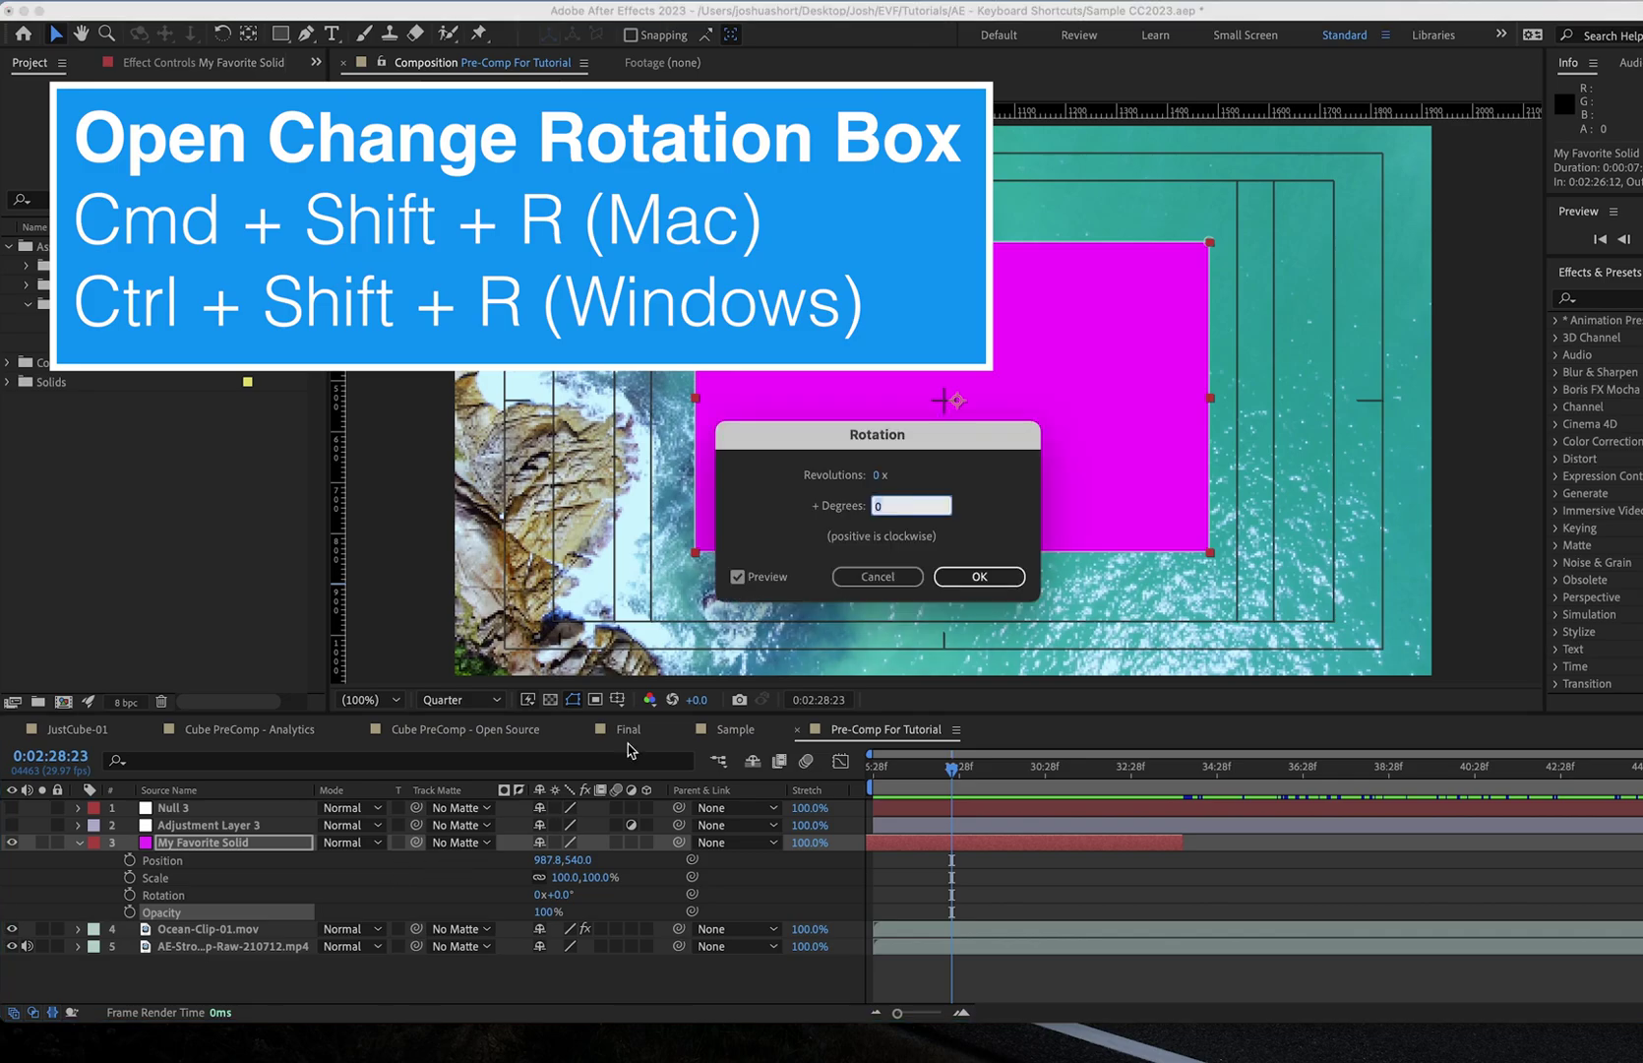
type("90")
key("Return")
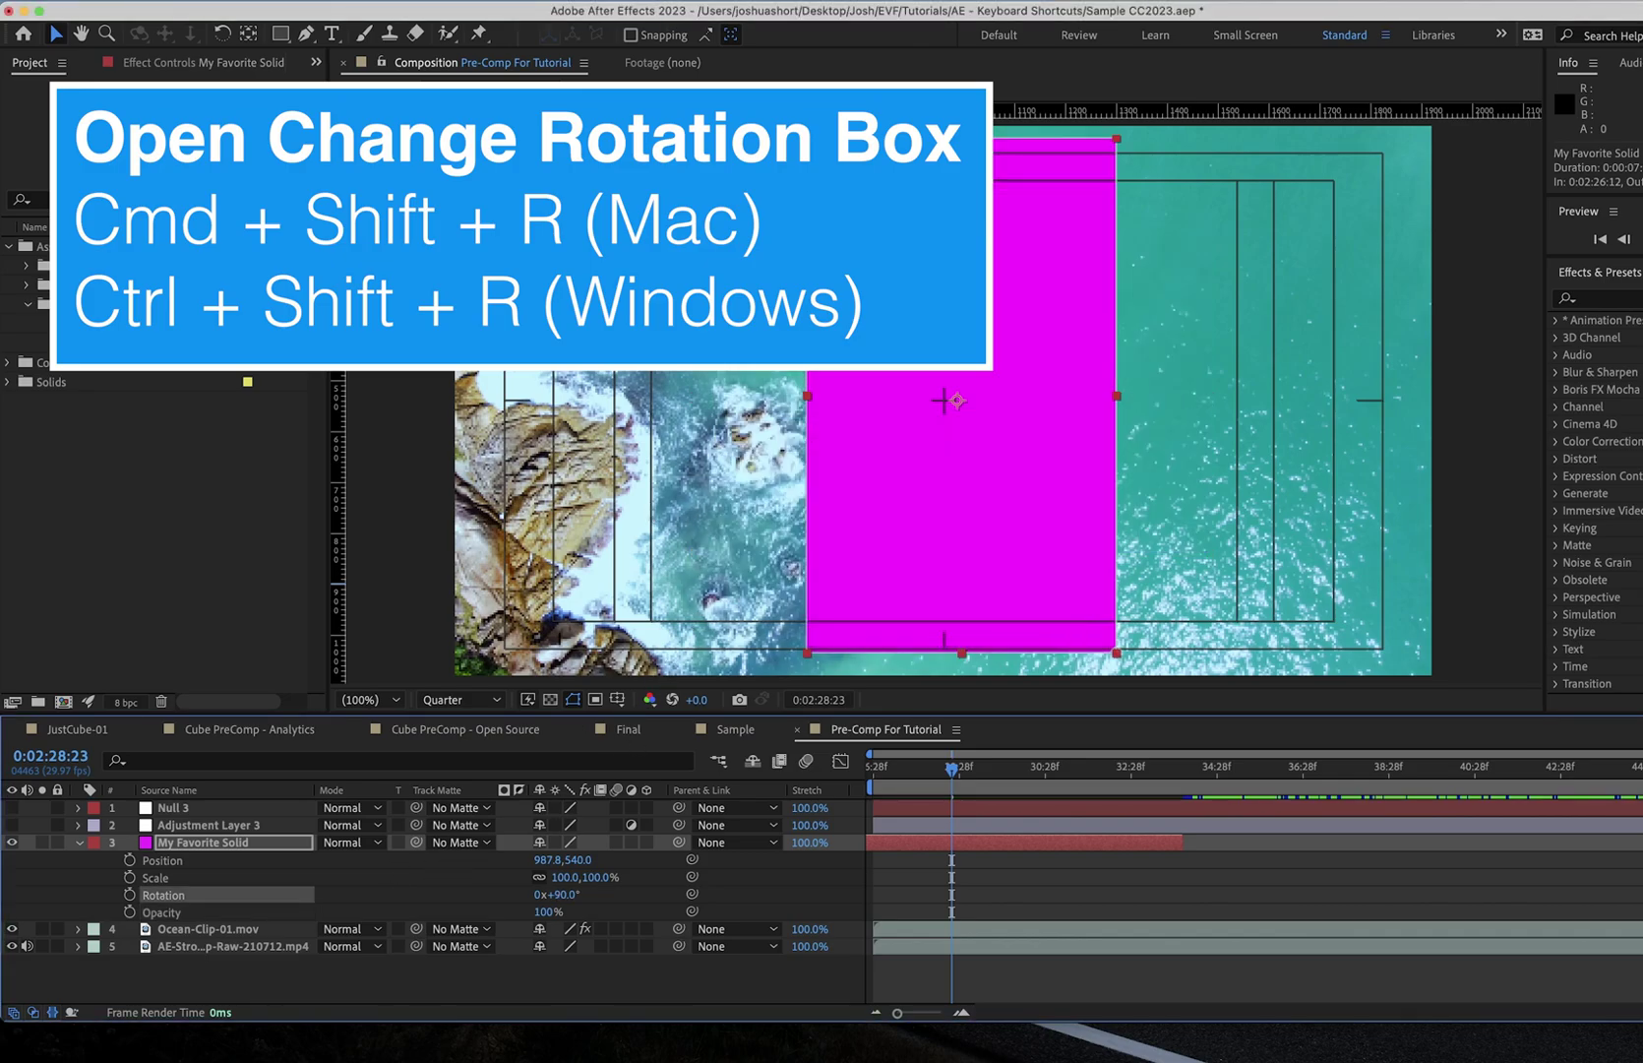
key("super+z")
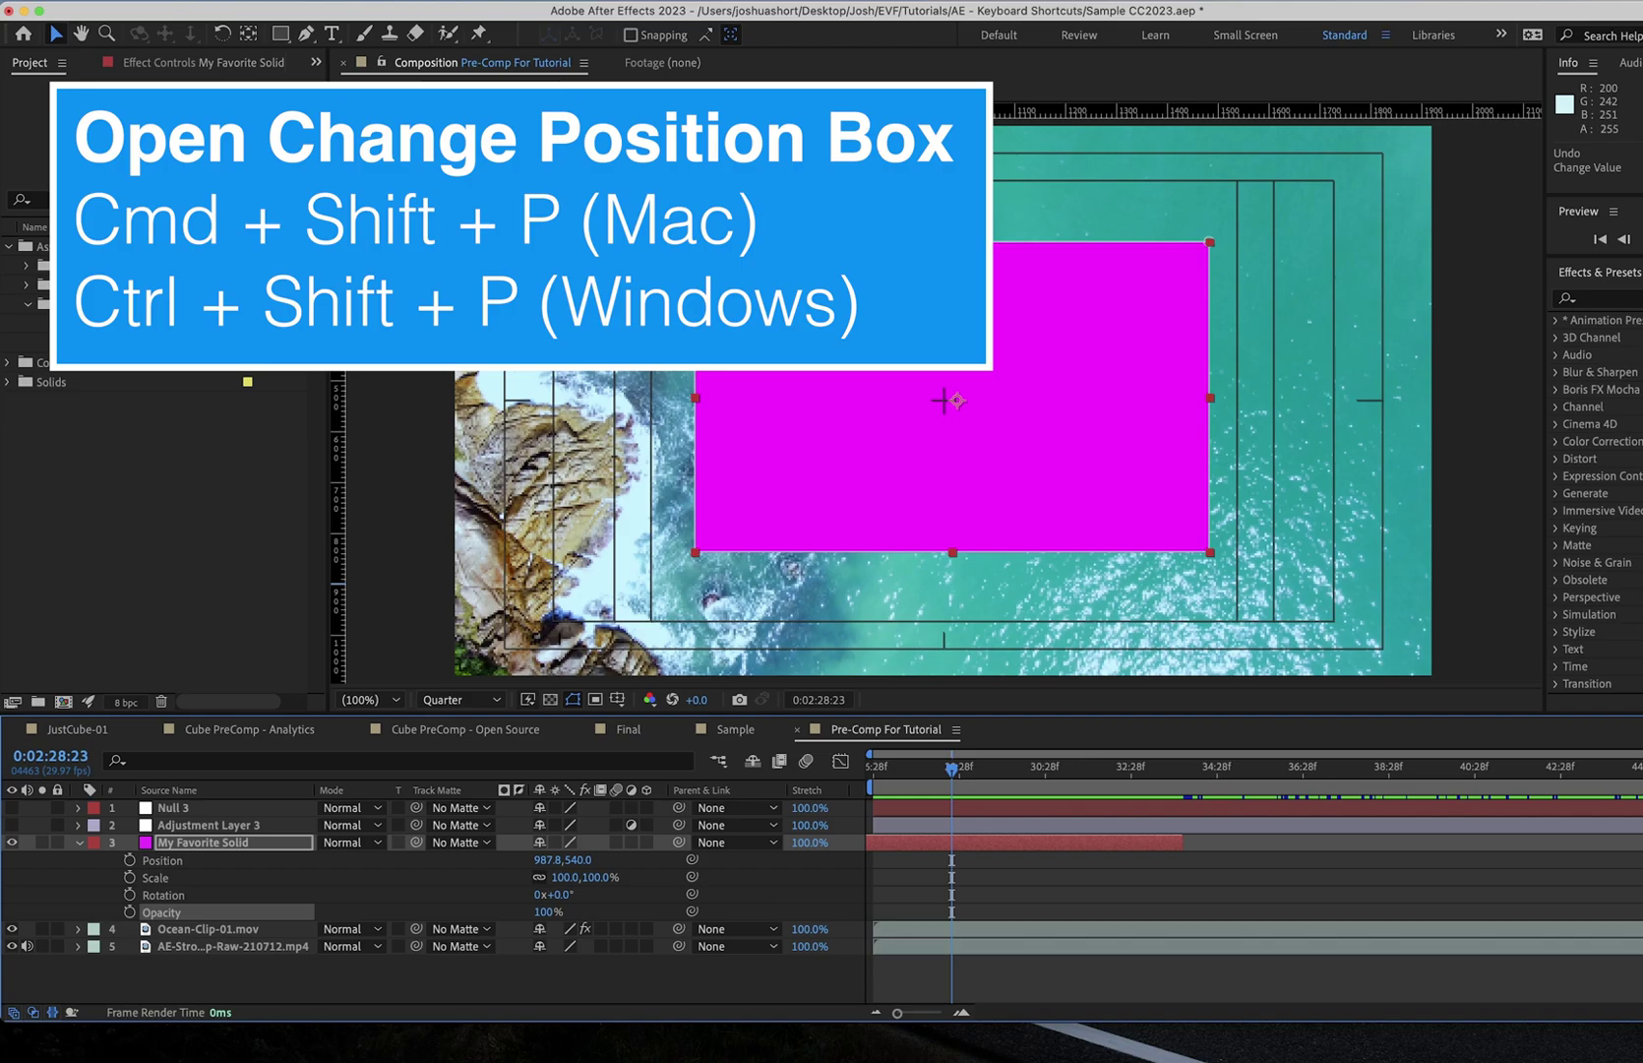
Step: Open the position dialog for My Favorite Solid and dismiss it without entering a value
key("super+shift+p")
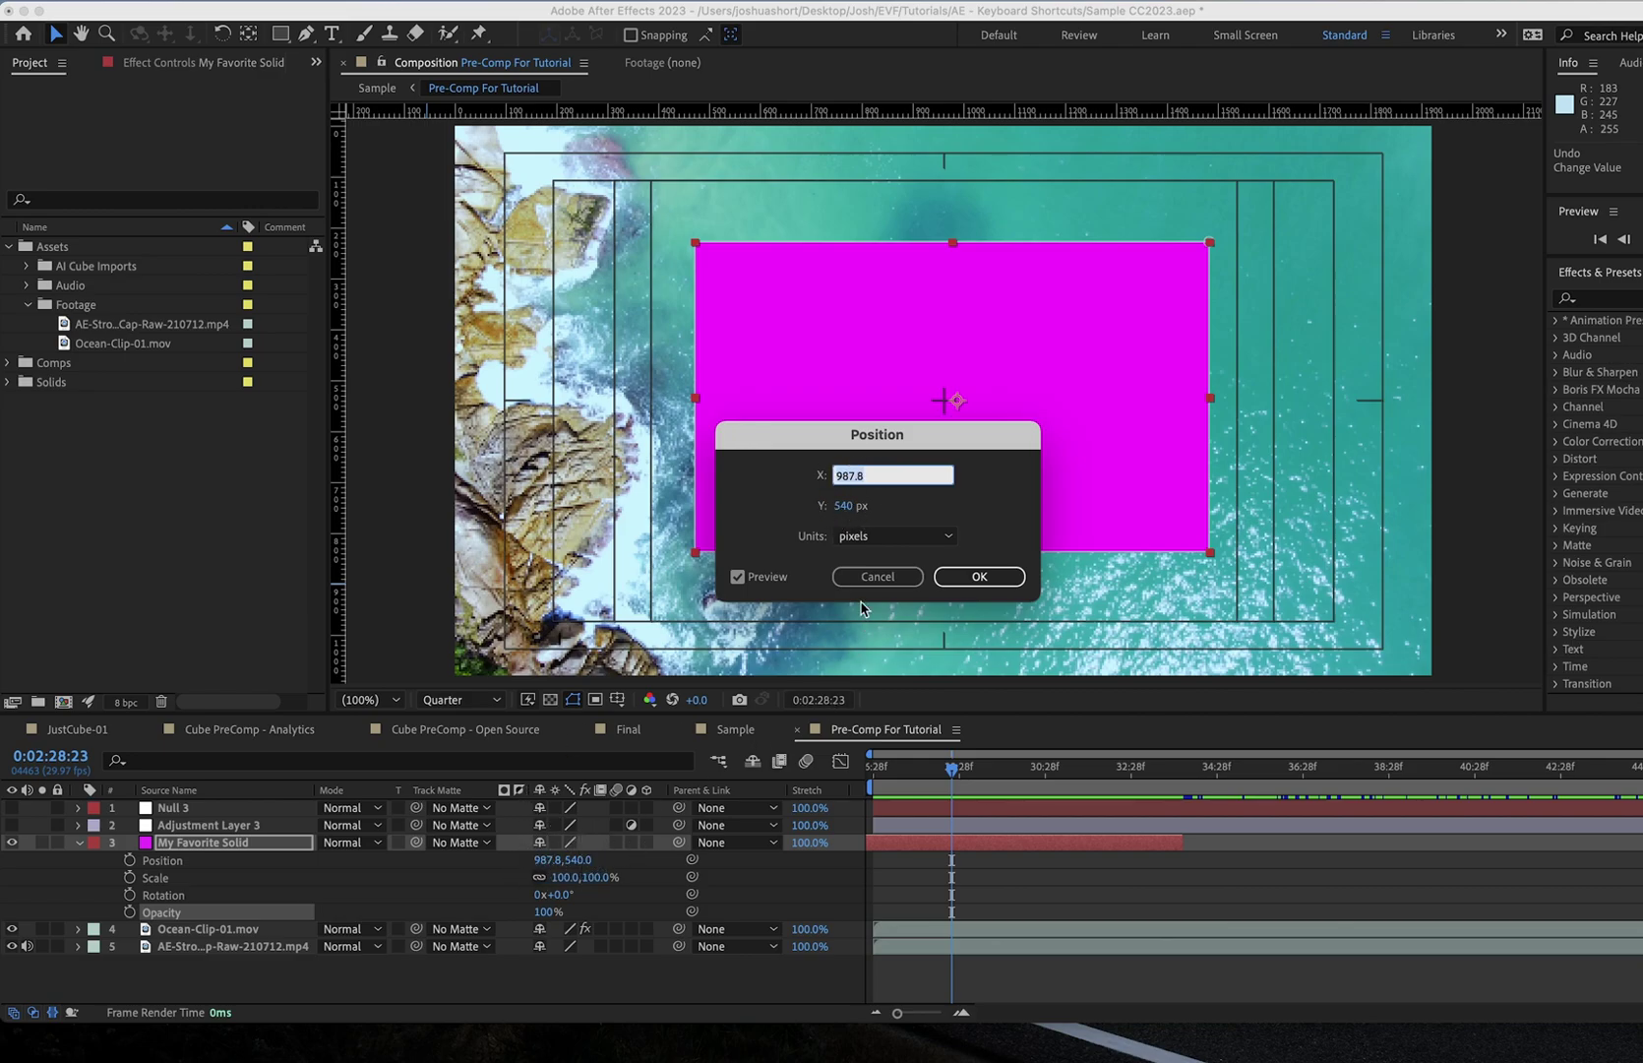
left_click(871, 580)
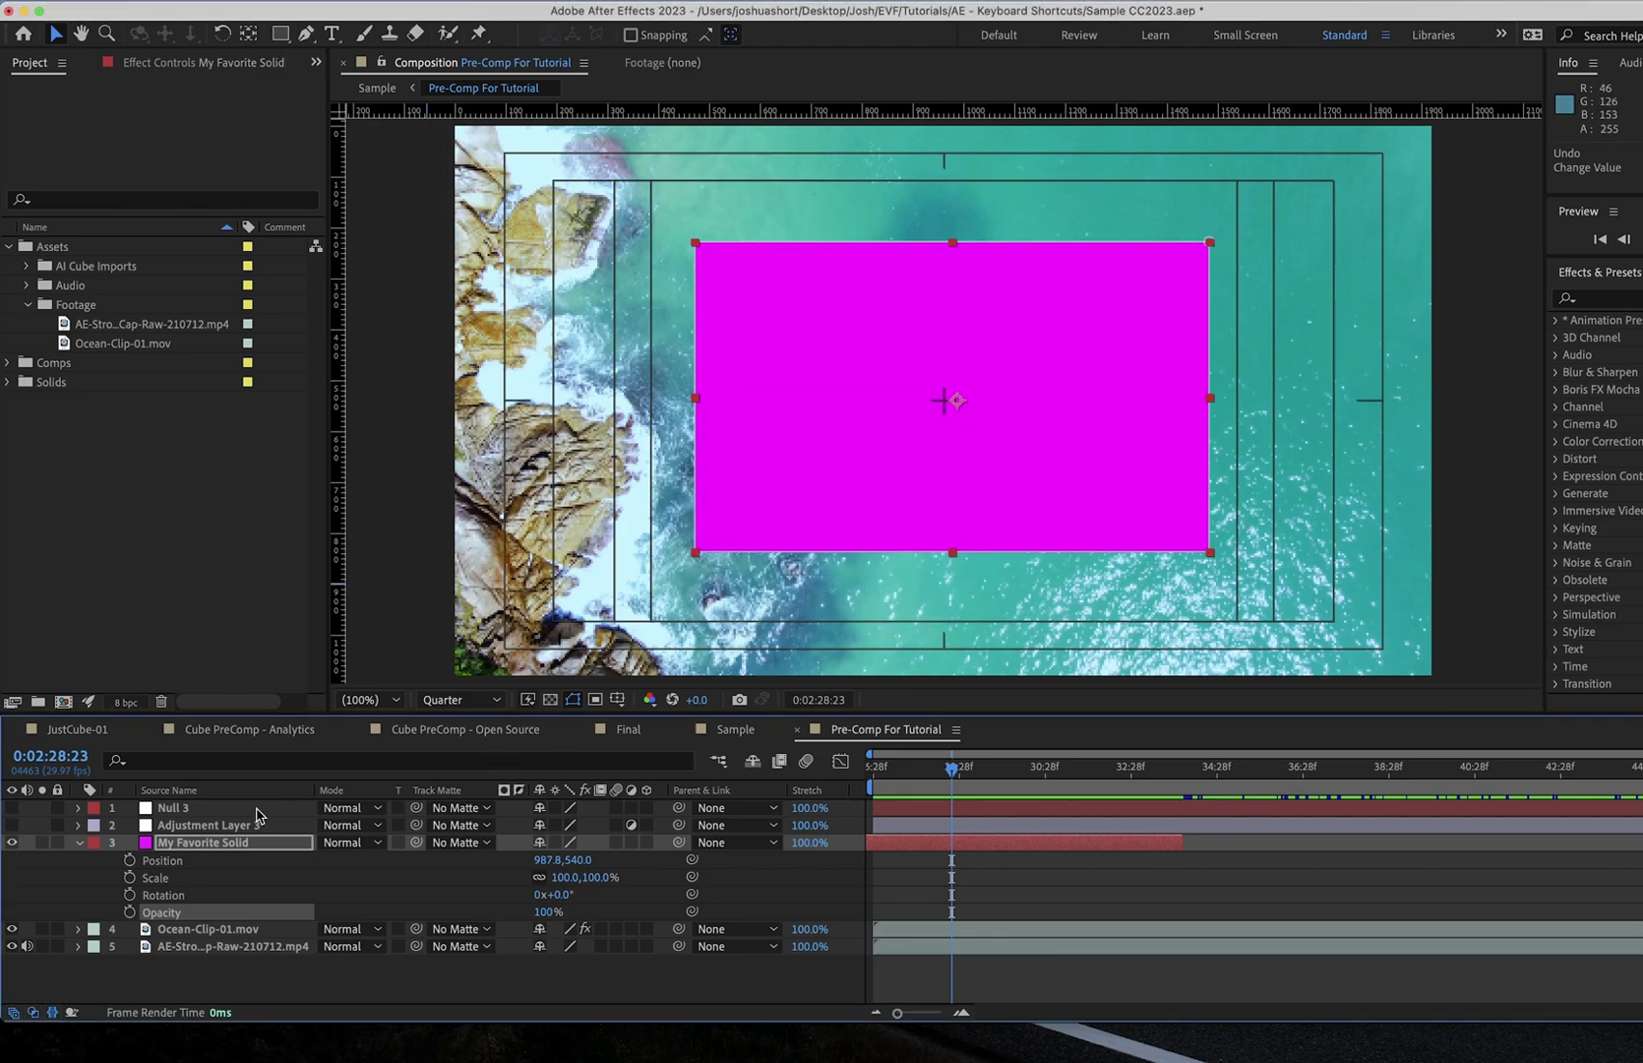
Step: Nudge the My Favorite Solid layer rightward in single-pixel steps to an X position of 1011.8
left_click(222, 842)
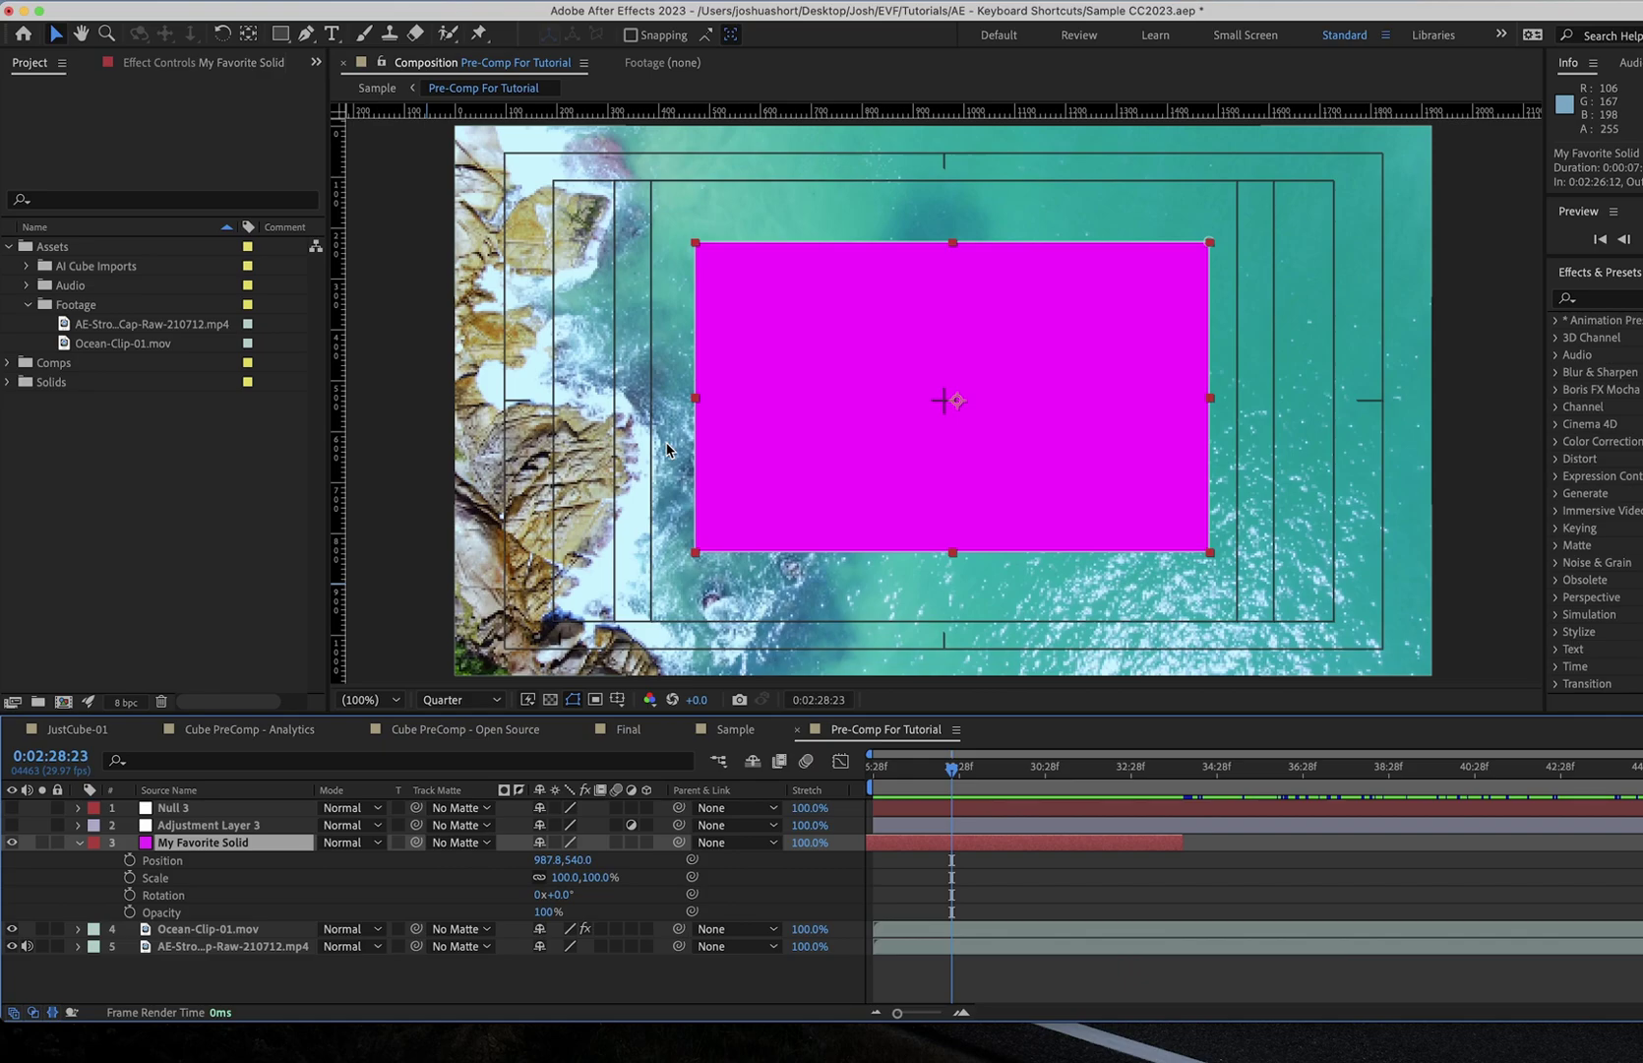
key("Right")
key("Right")
key("Right")
key("Right")
key("Right")
key("Right")
key("Right")
key("Right")
key("Right")
key("Right")
key("Right")
key("Right")
key("Right")
key("Right")
key("Right")
key("Right")
key("Right")
key("Right")
key("Right")
key("Right")
key("Right")
key("Right")
key("Right")
key("Right")
Step: Nudge the solid upward in single-pixel steps to a Y position of 474
key("Up")
key("Up")
key("Up")
key("Up")
key("Up")
key("Up")
key("Up")
key("Up")
key("Up")
key("Up")
key("Up")
key("Up")
key("Up")
key("Up")
key("Up")
key("Up")
key("Up")
key("Up")
key("Up")
key("Up")
key("Up")
key("Up")
key("Up")
key("Up")
key("Up")
key("Up")
key("Up")
key("Up")
key("Up")
key("Up")
key("Up")
key("Up")
key("Up")
key("Up")
key("Up")
key("Up")
key("Up")
key("Up")
key("Up")
key("Up")
key("Up")
key("Up")
key("Up")
key("Up")
key("Up")
key("Up")
key("Up")
key("Up")
key("Up")
key("Up")
key("Up")
key("Up")
key("Up")
key("Up")
key("Up")
key("Up")
key("Up")
key("Up")
key("Up")
key("Up")
key("Up")
key("Up")
key("Up")
key("Up")
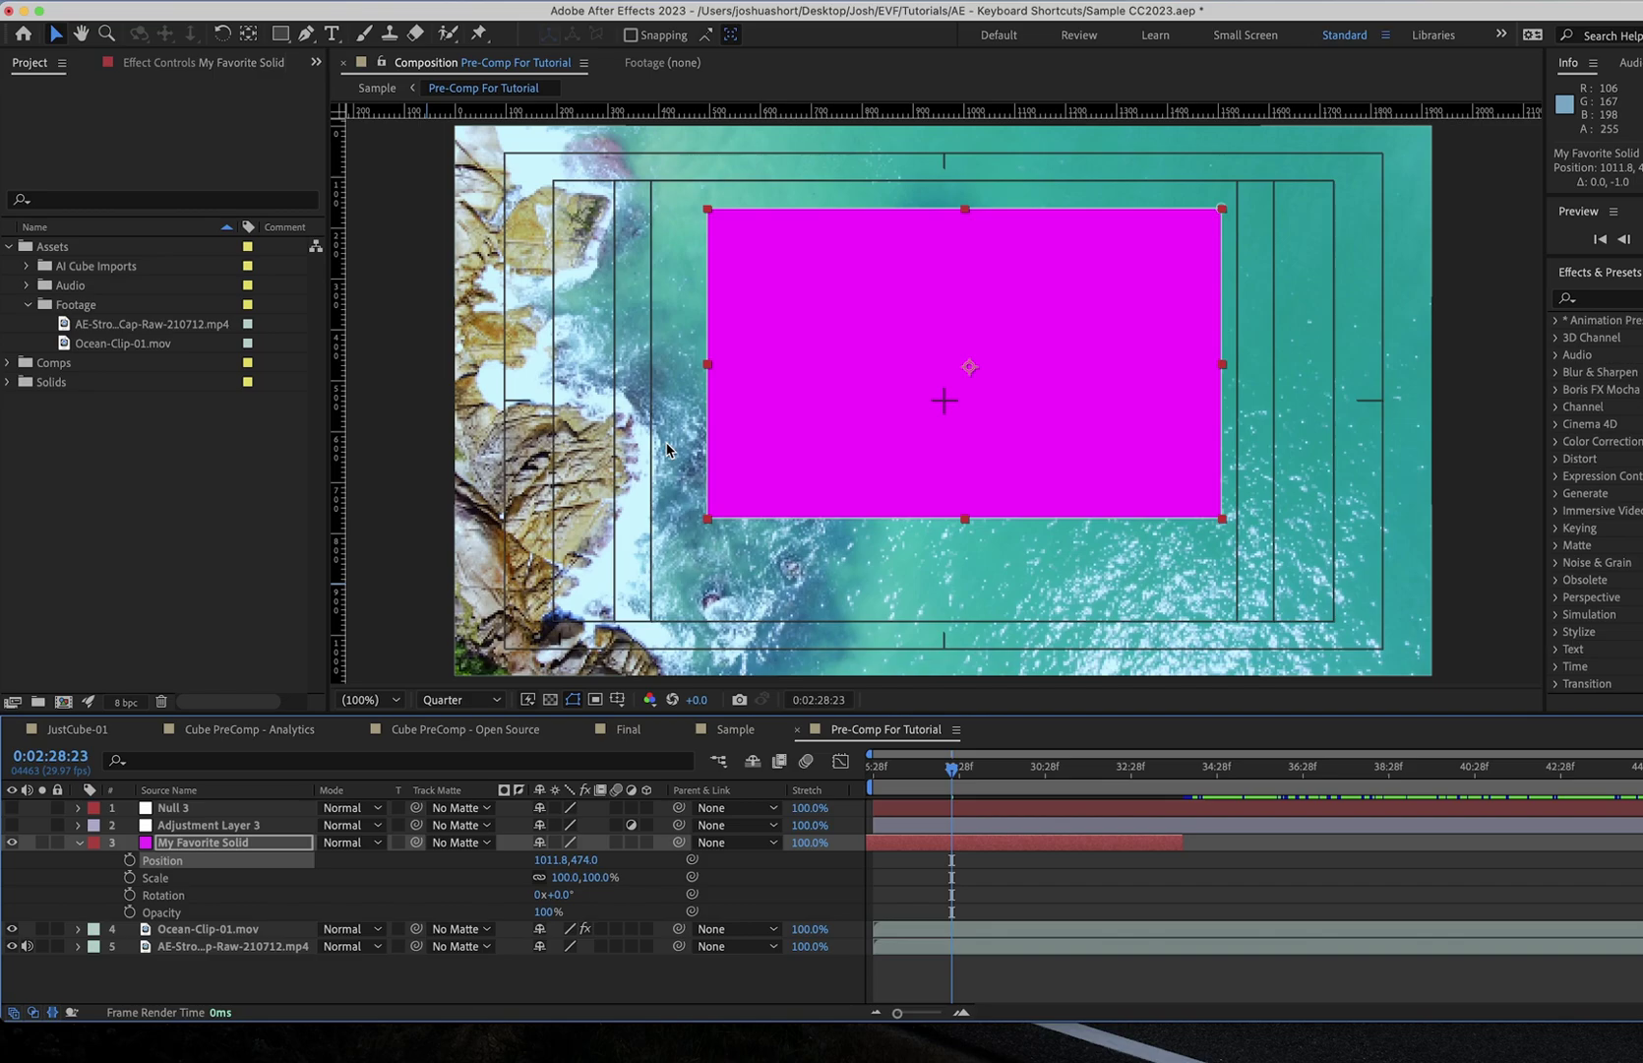
Step: Move the solid down in ten-pixel steps to a Y position of 714
key("shift+Down")
key("shift+Down")
key("shift+Down")
key("shift+Down")
key("shift+Down")
key("shift+Down")
key("shift+Down")
key("shift+Down")
key("shift+Down")
key("shift+Down")
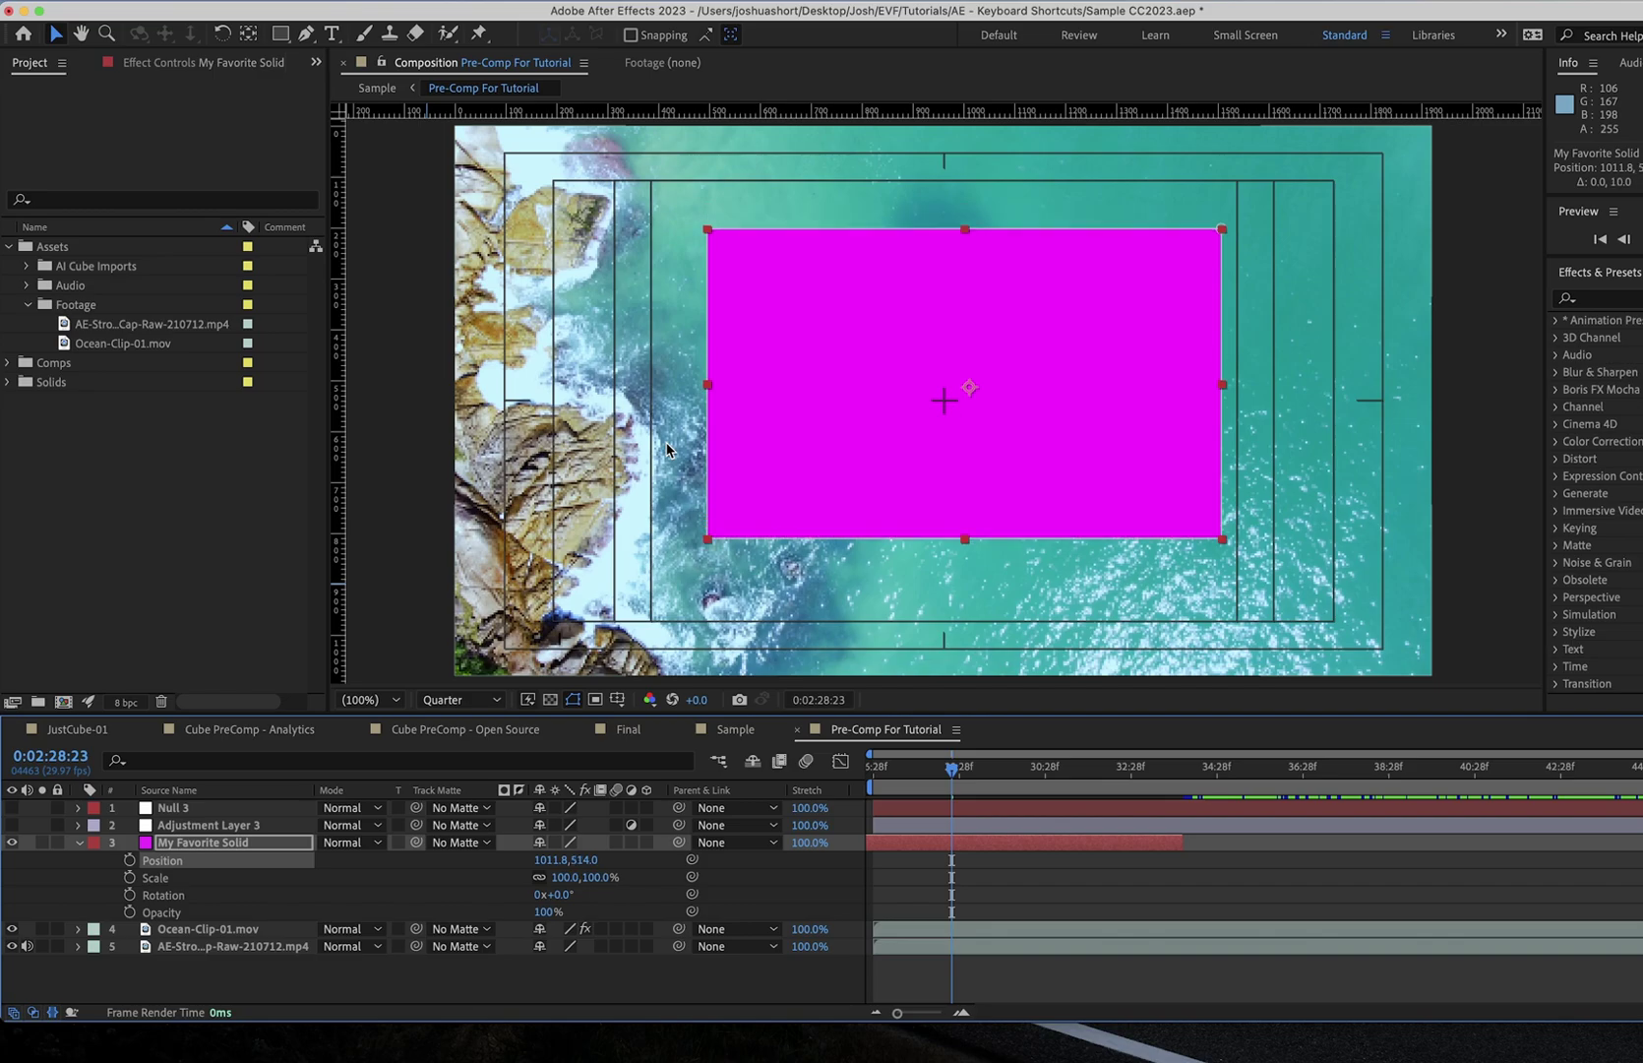
key("shift+Down")
key("shift+Down")
key("shift+Down")
key("shift+Down")
key("shift+Down")
key("shift+Down")
key("shift+Down")
key("shift+Down")
key("shift+Down")
key("shift+Down")
key("shift+Down")
key("shift+Down")
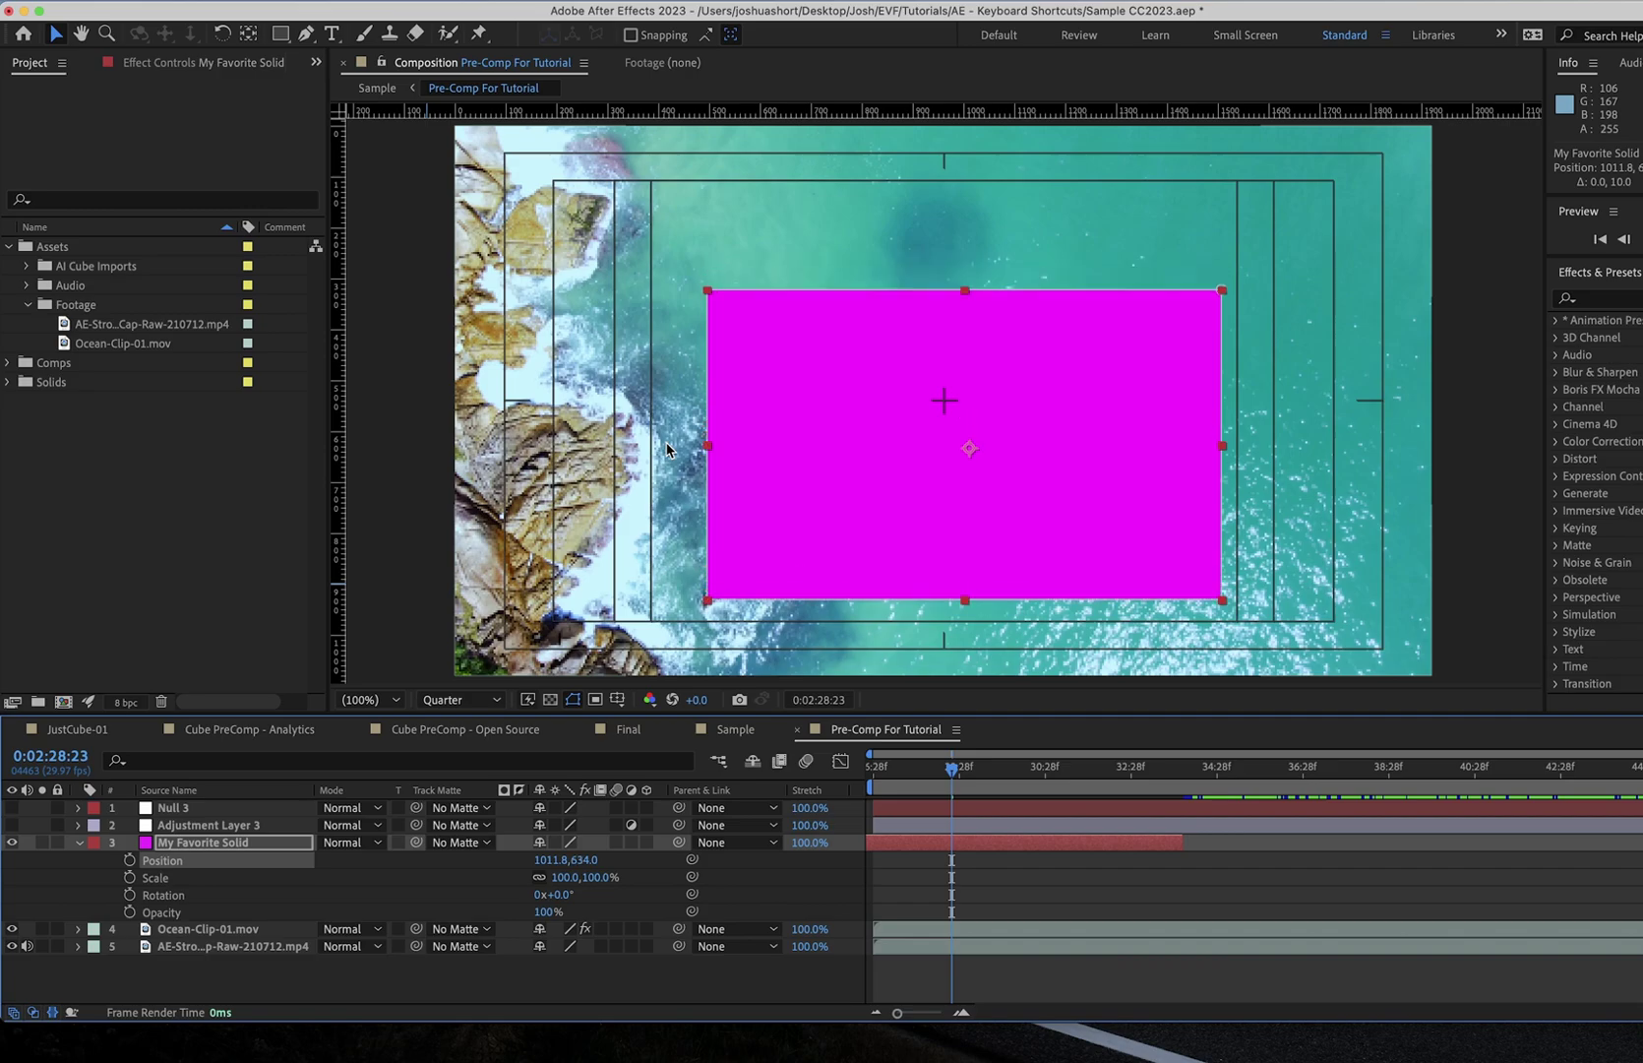
key("shift+Down")
key("shift+Down")
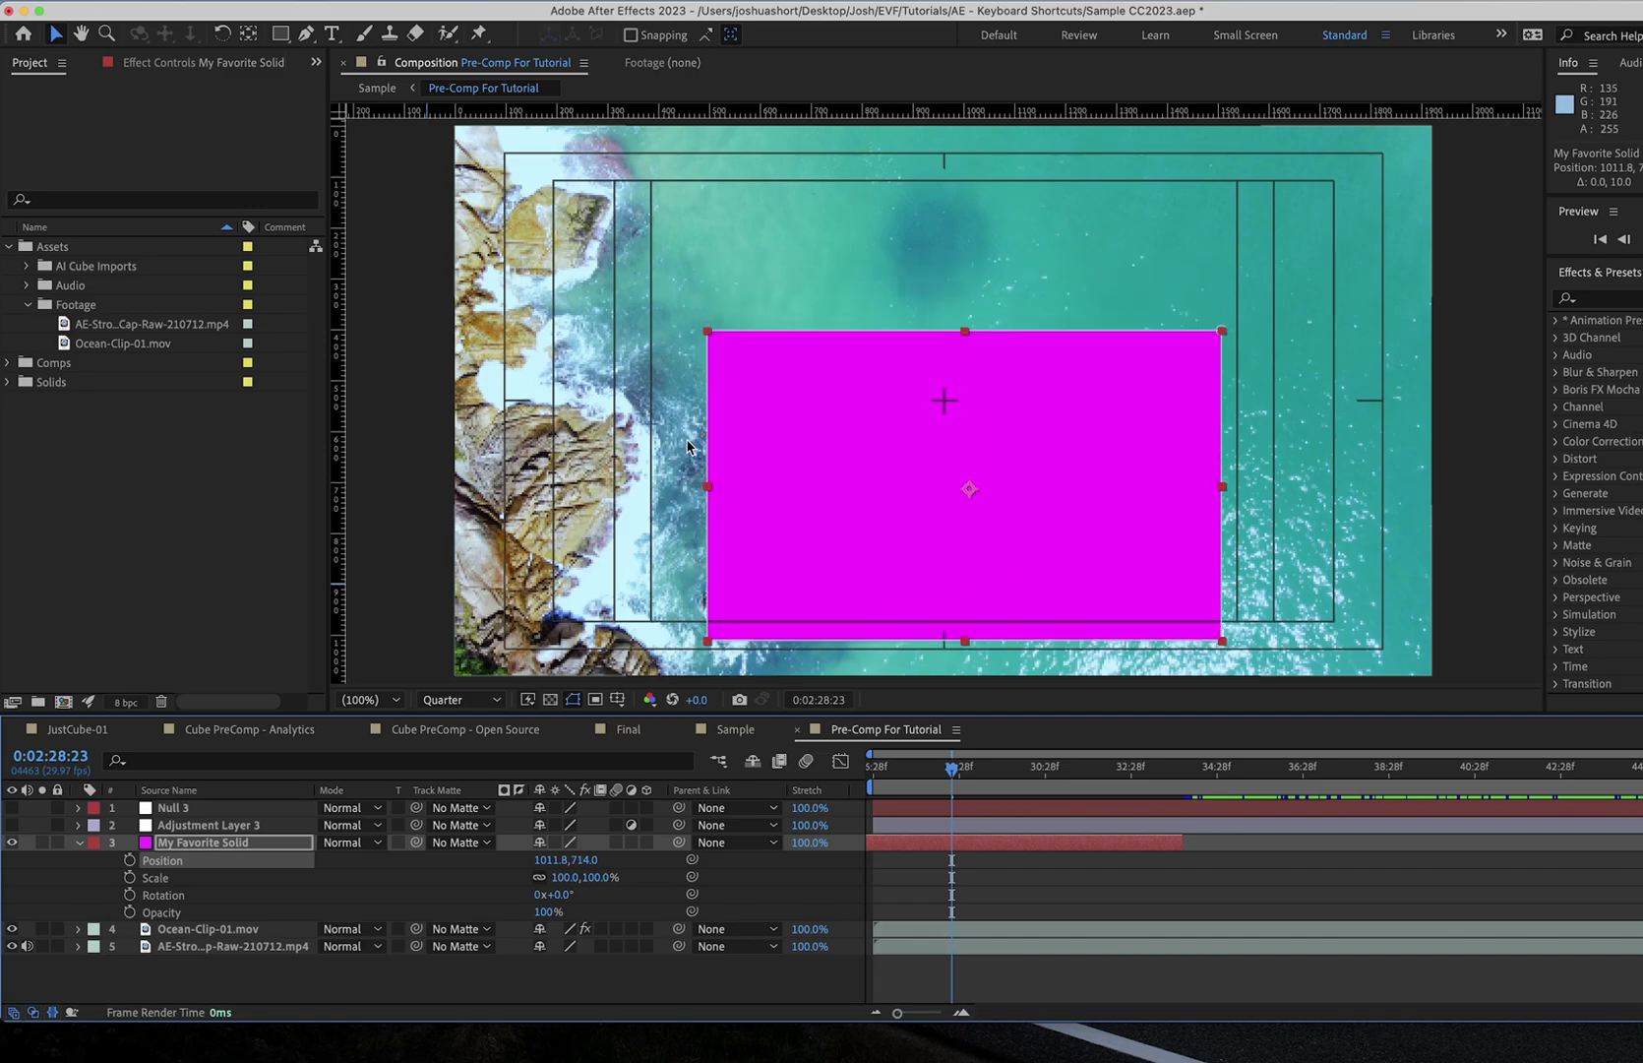
Step: Move the solid back up in ten-pixel steps to a Y position of 634
key("shift+Up")
key("shift+Up")
key("shift+Up")
key("shift+Up")
key("shift+Up")
key("shift+Up")
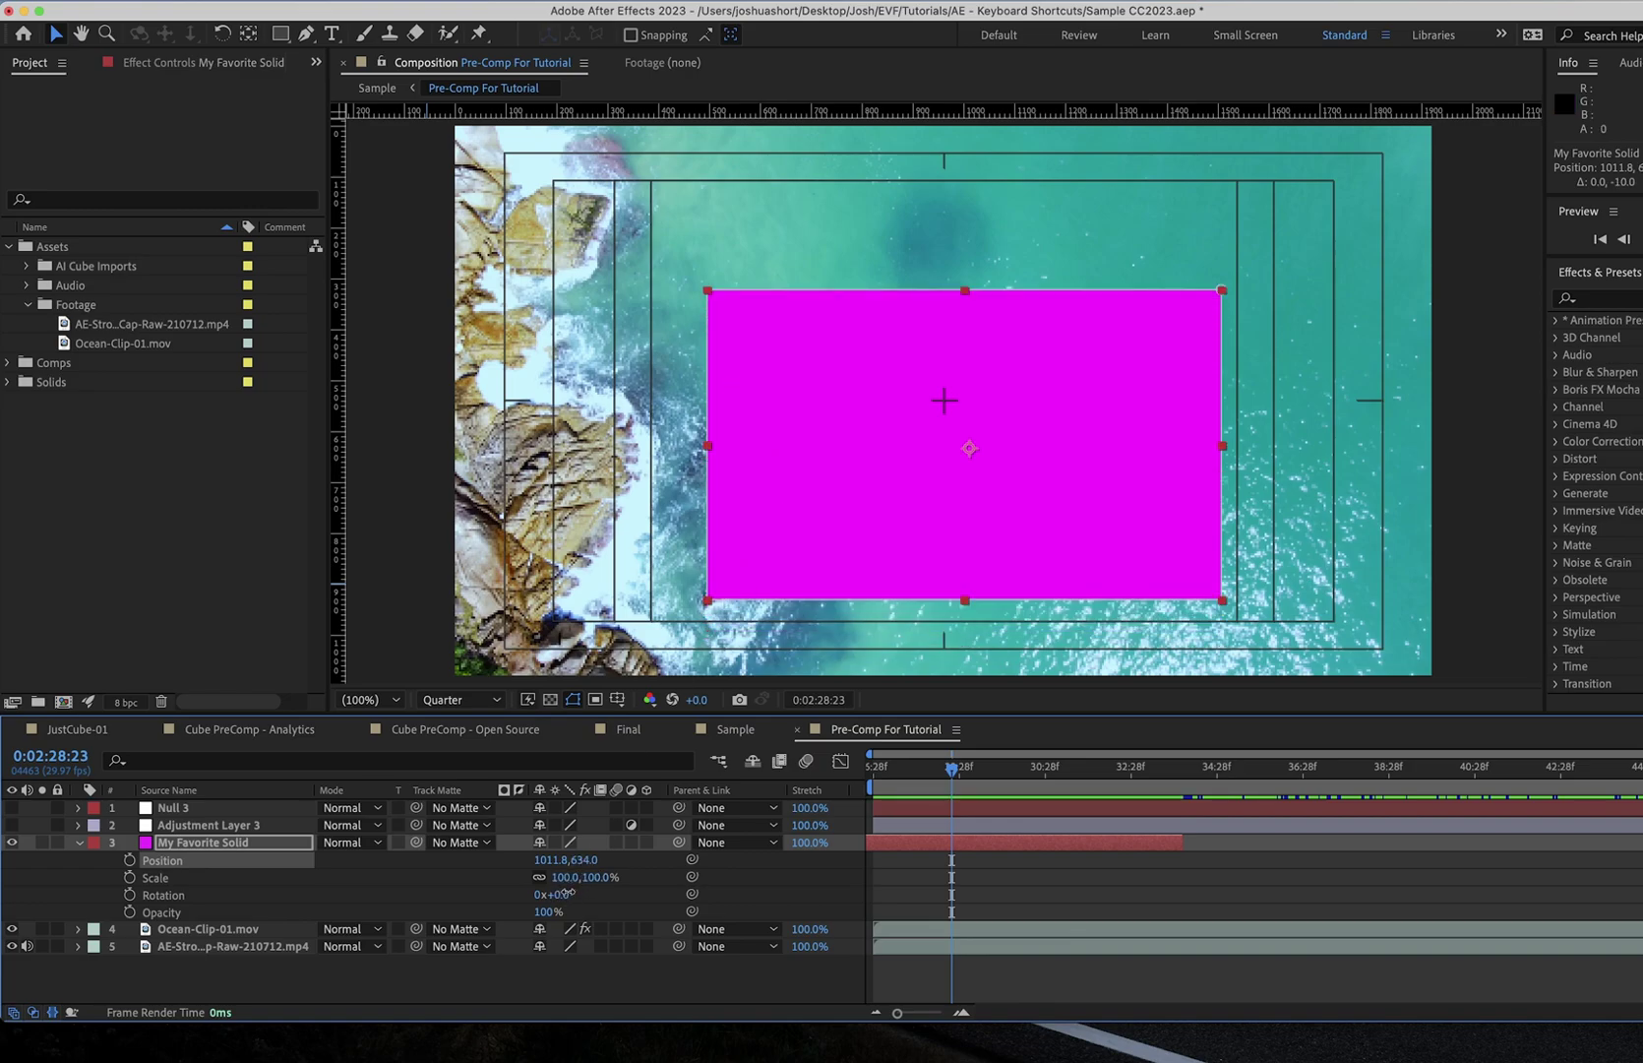
Step: Set the solid's rotation to 12° and its scale to 71%, undoing the opacity change made in between
left_click_drag(559, 895, 570, 894)
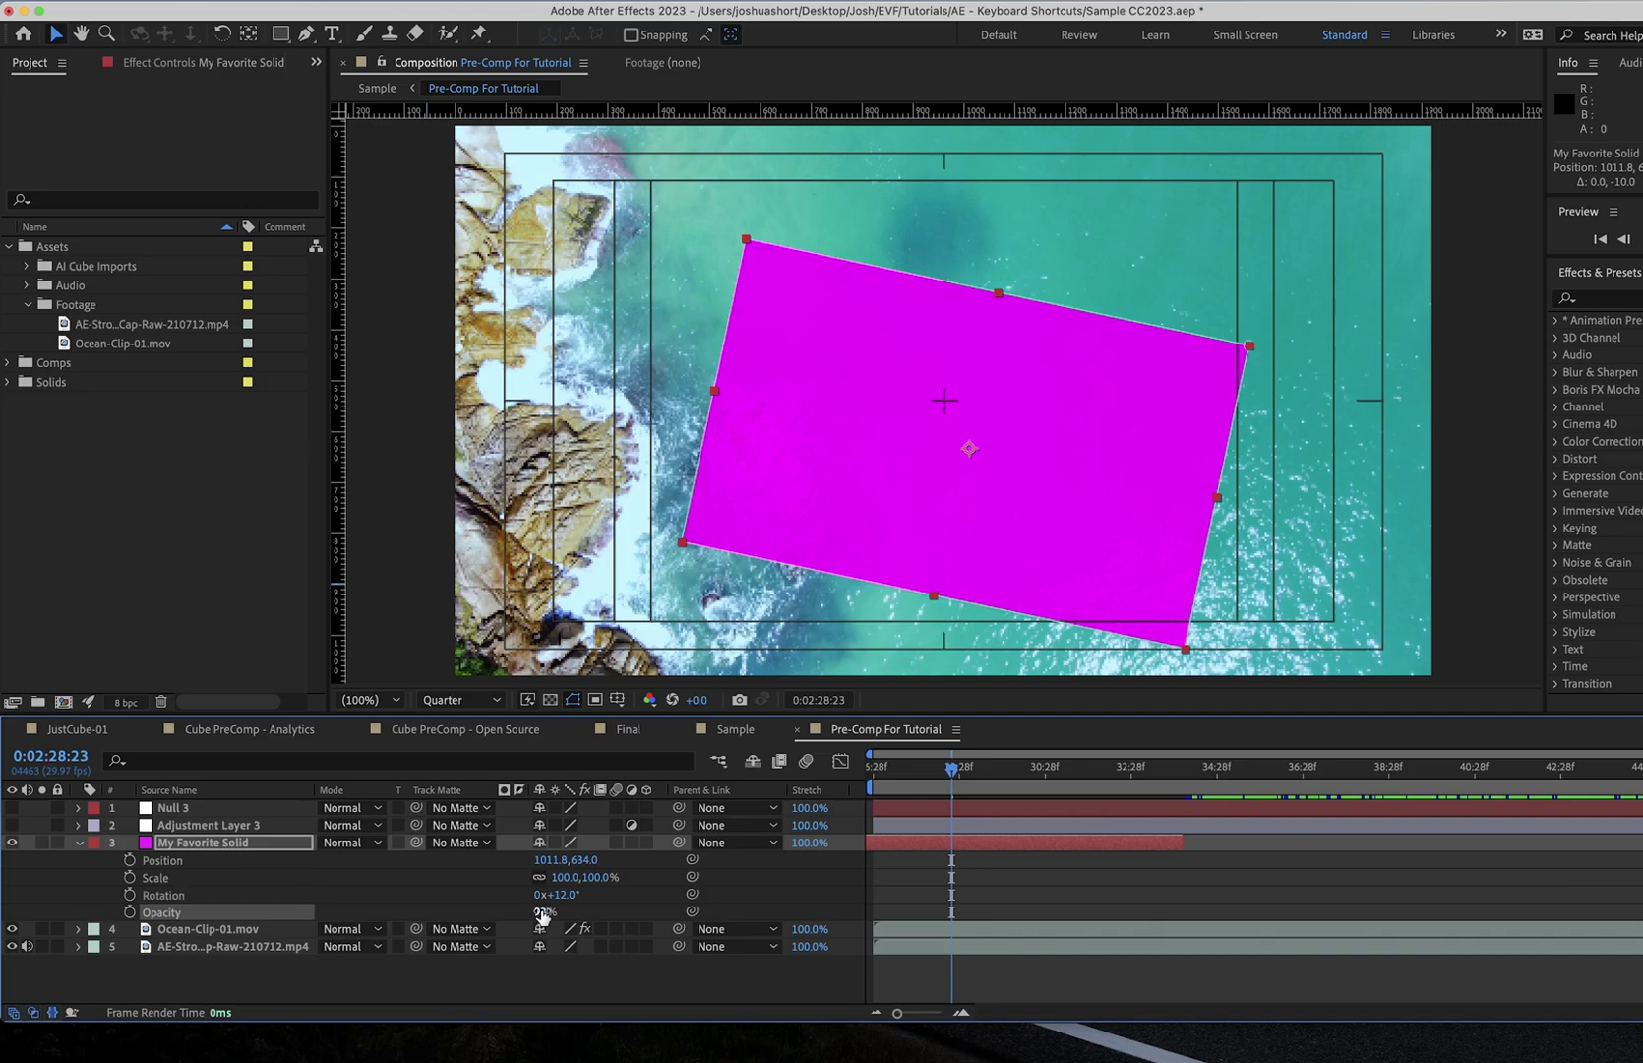
key("super+z")
left_click_drag(570, 880, 542, 880)
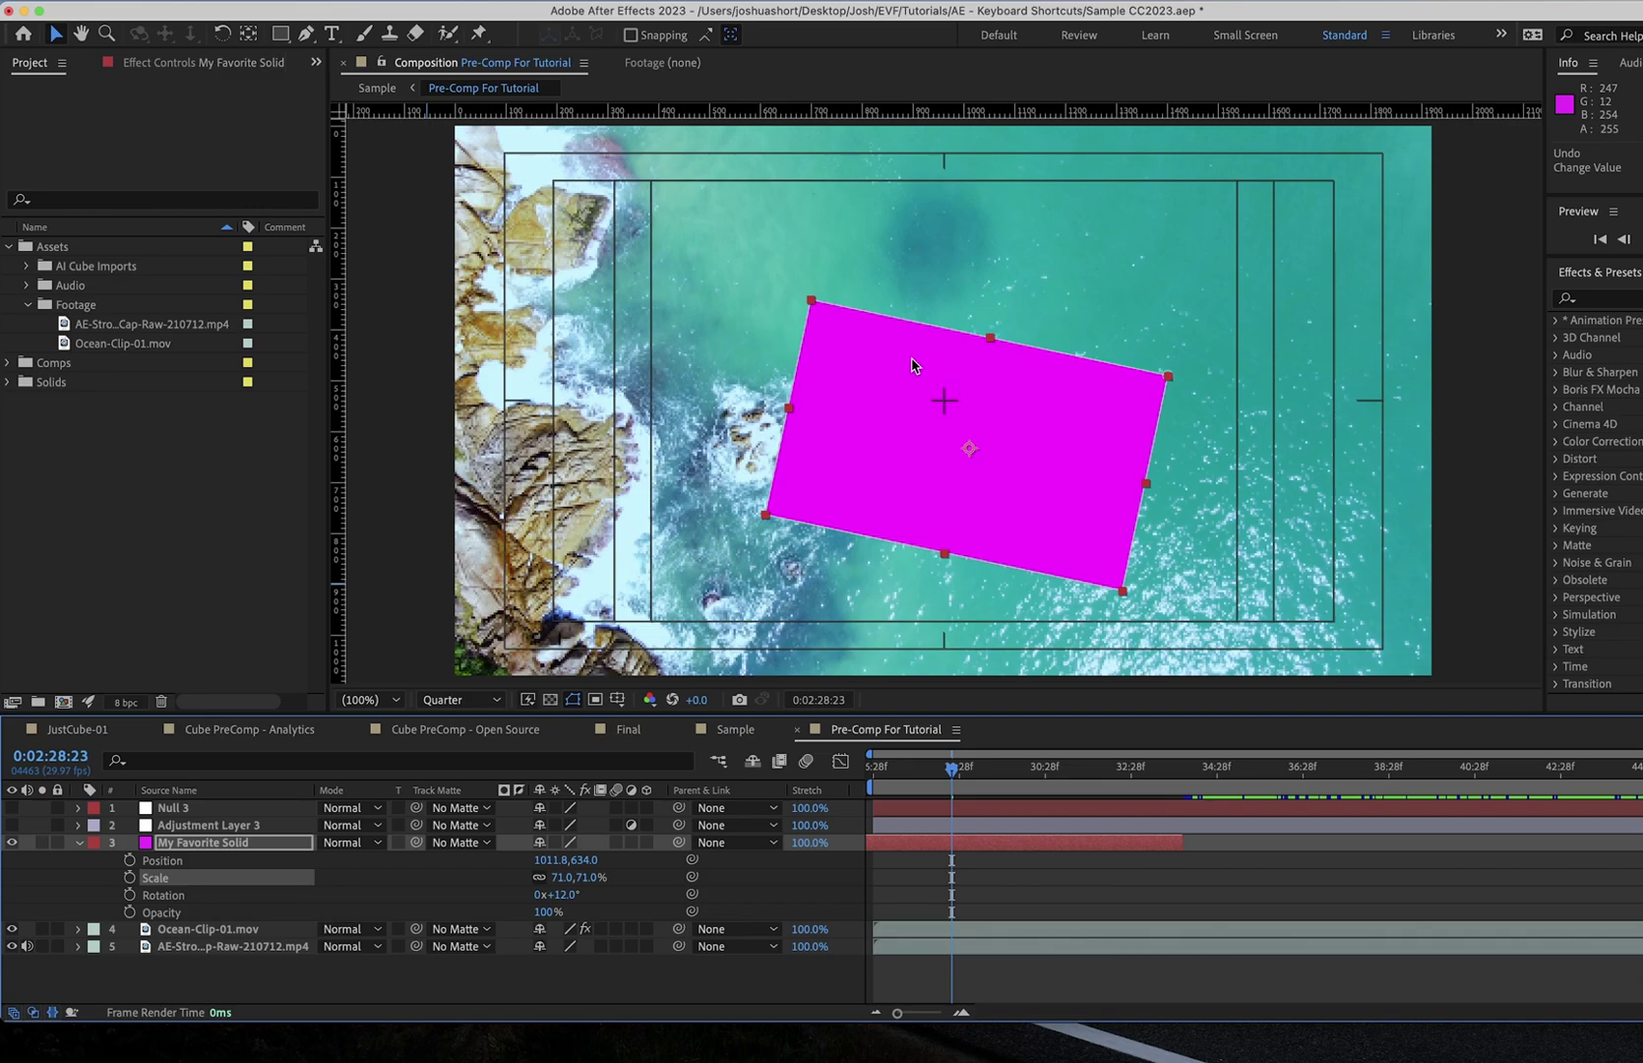
Step: Reset the solid's rotation to 0° and its scale to 100%
double_click(225, 37)
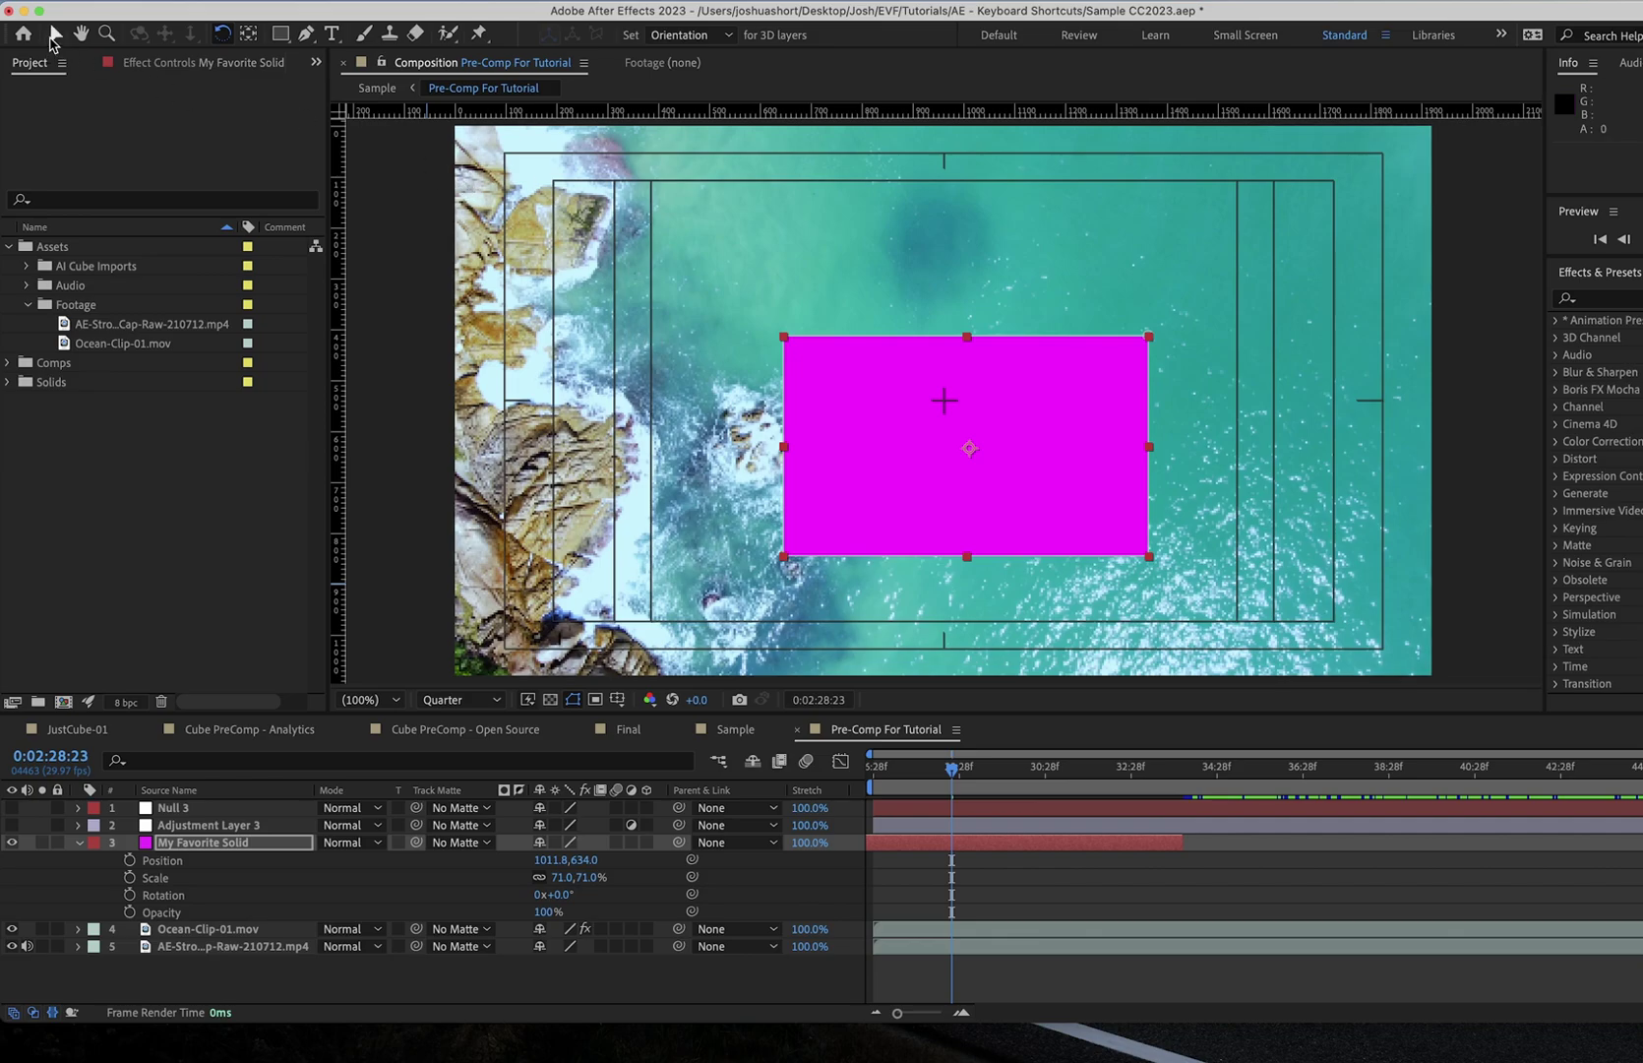
double_click(54, 35)
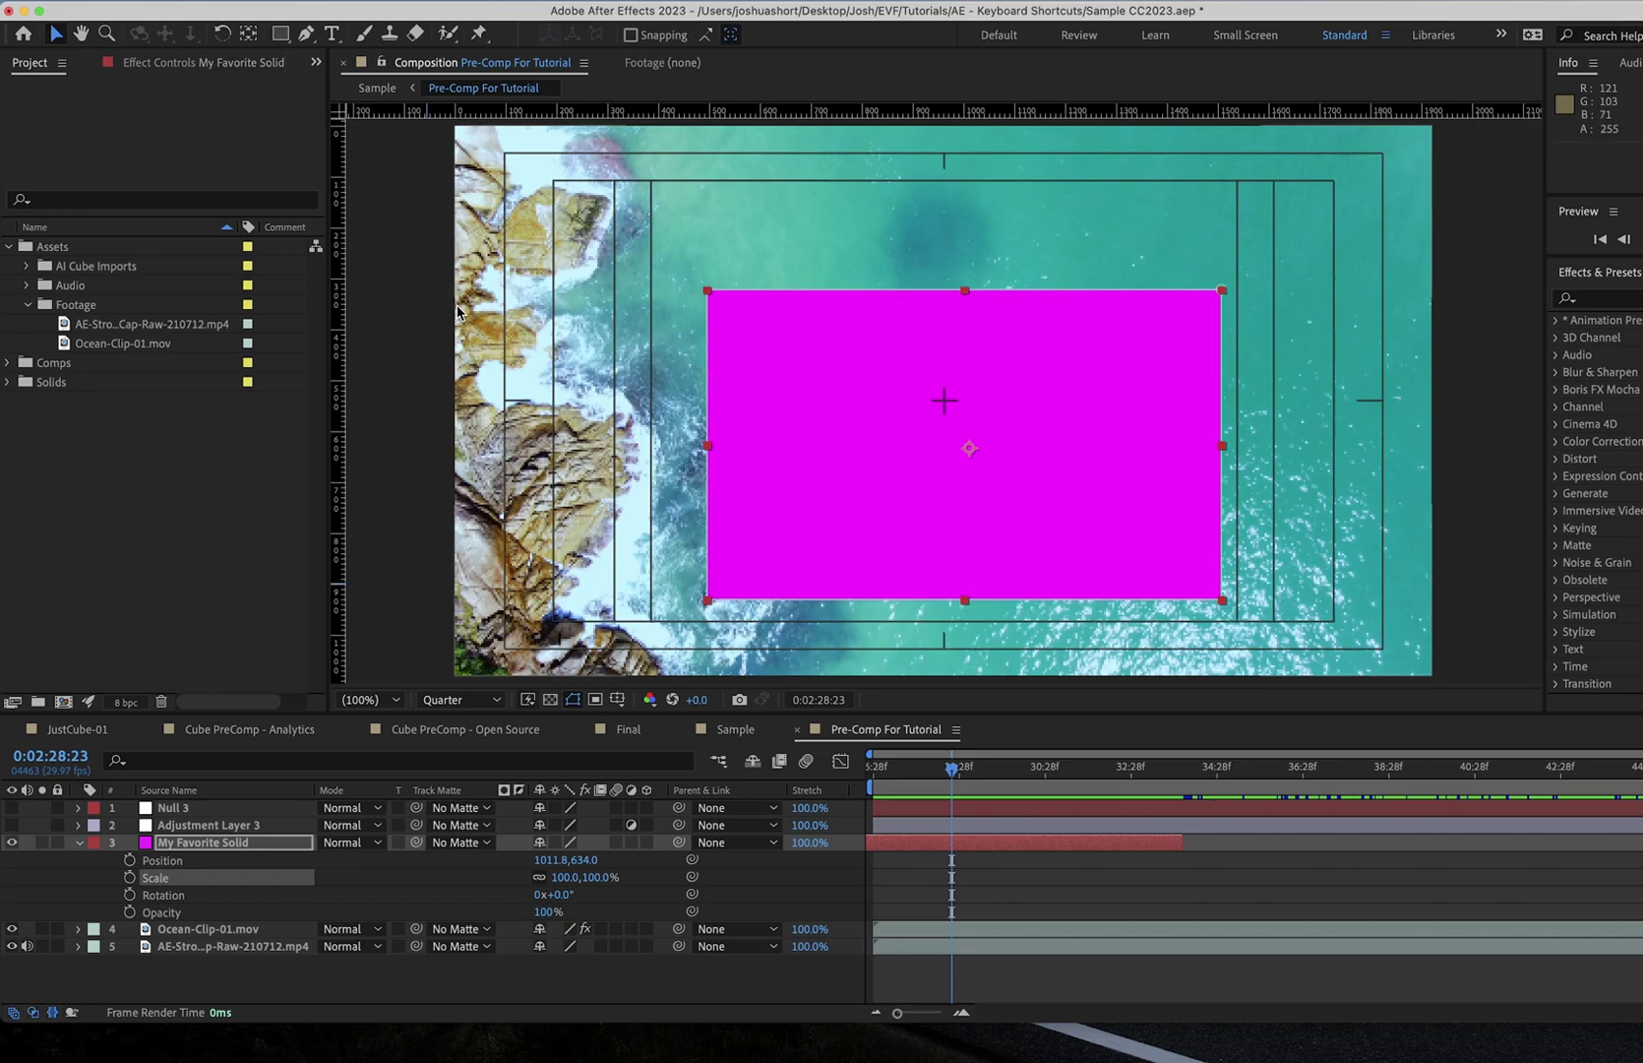